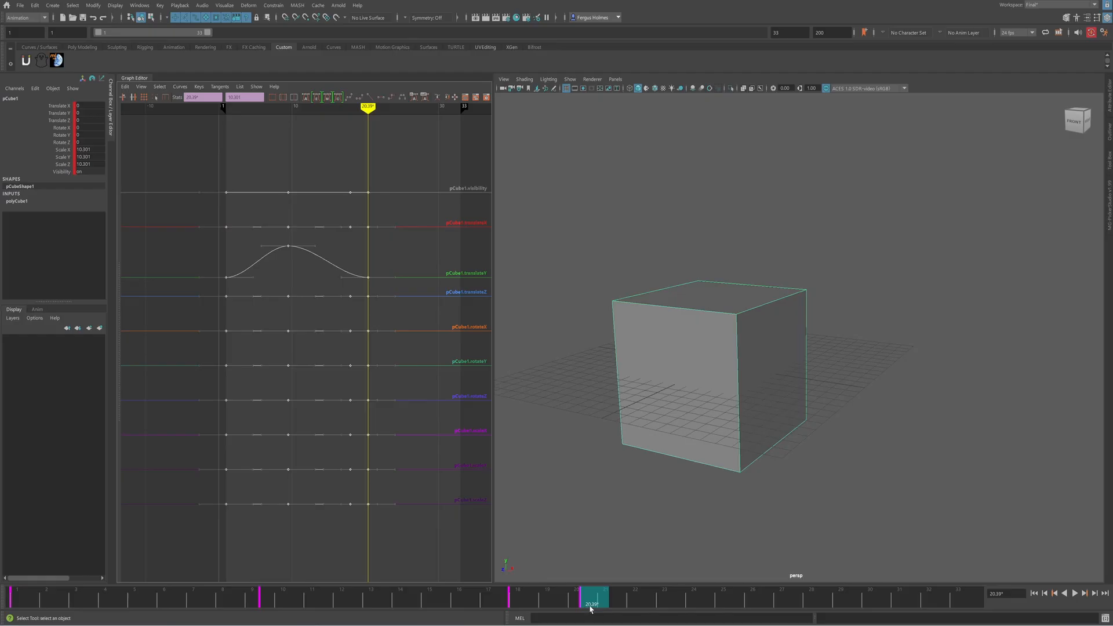
Snap all of the cube's animation keys to whole frames and move the current time to frame 20
{"action": "left_click", "coordinate": [312, 187]}
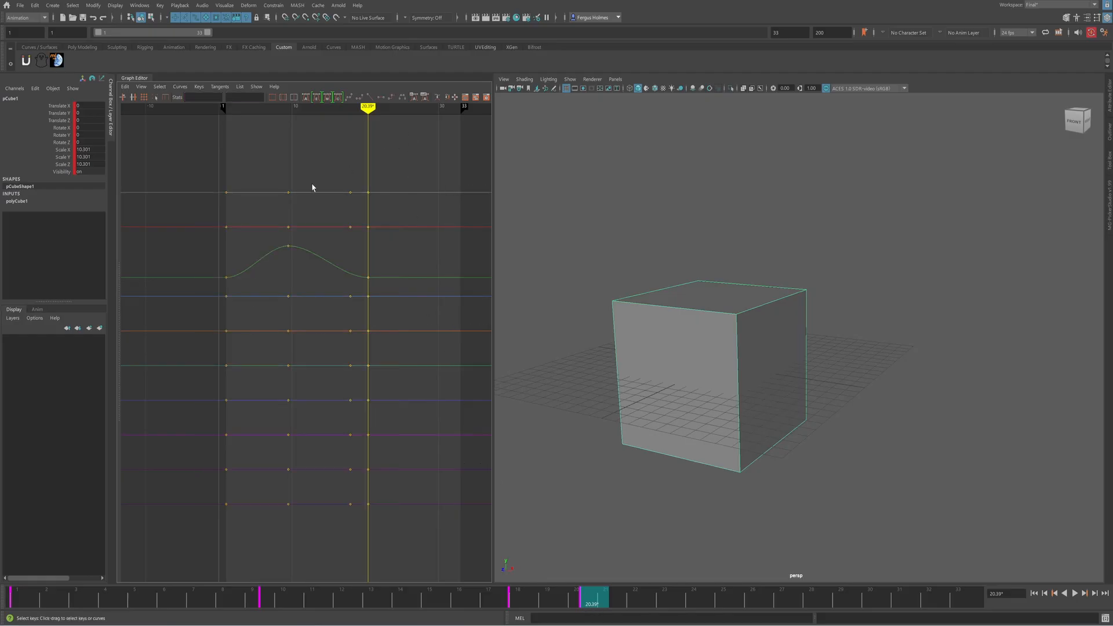
{"action": "left_click_drag", "start_coordinate": [187, 148], "coordinate": [450, 541]}
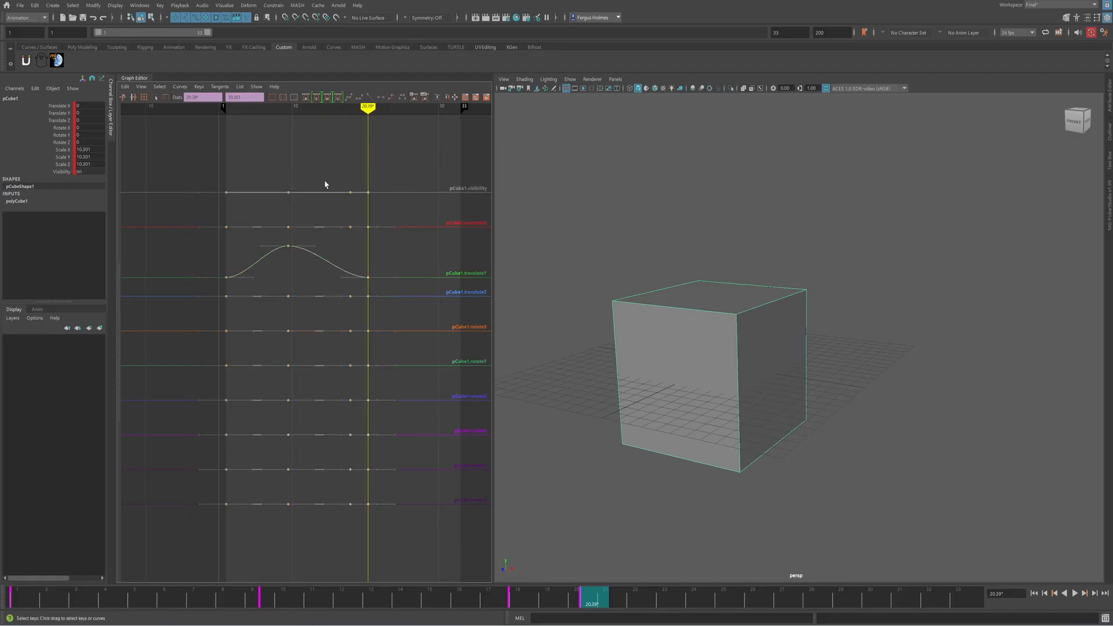
{"action": "left_click", "coordinate": [126, 89]}
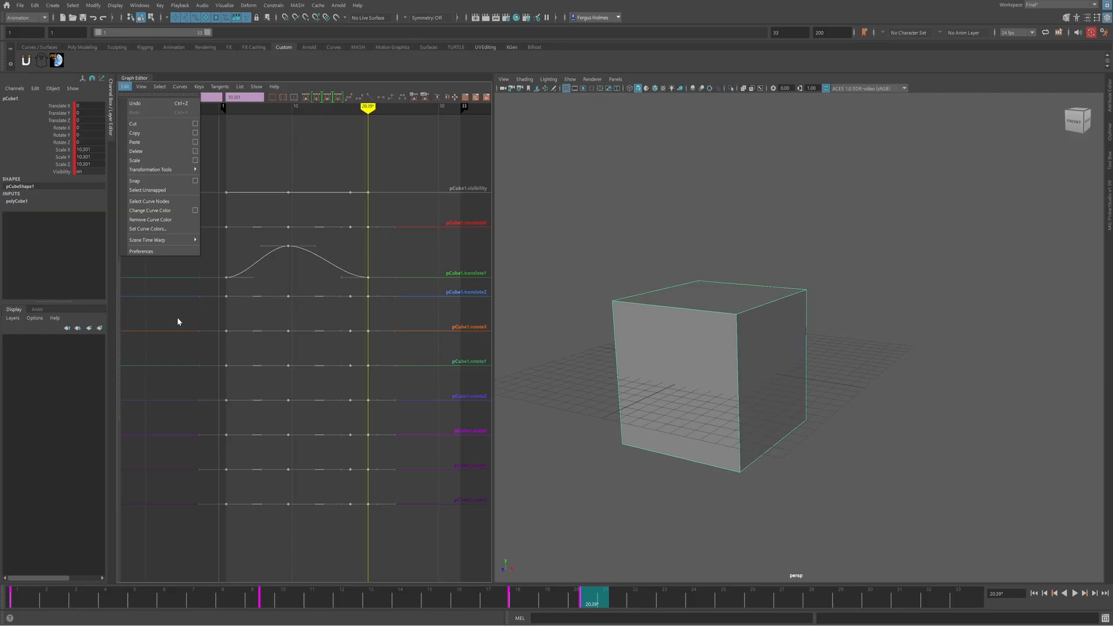
{"action": "left_click", "coordinate": [168, 190]}
{"action": "left_click", "coordinate": [381, 403]}
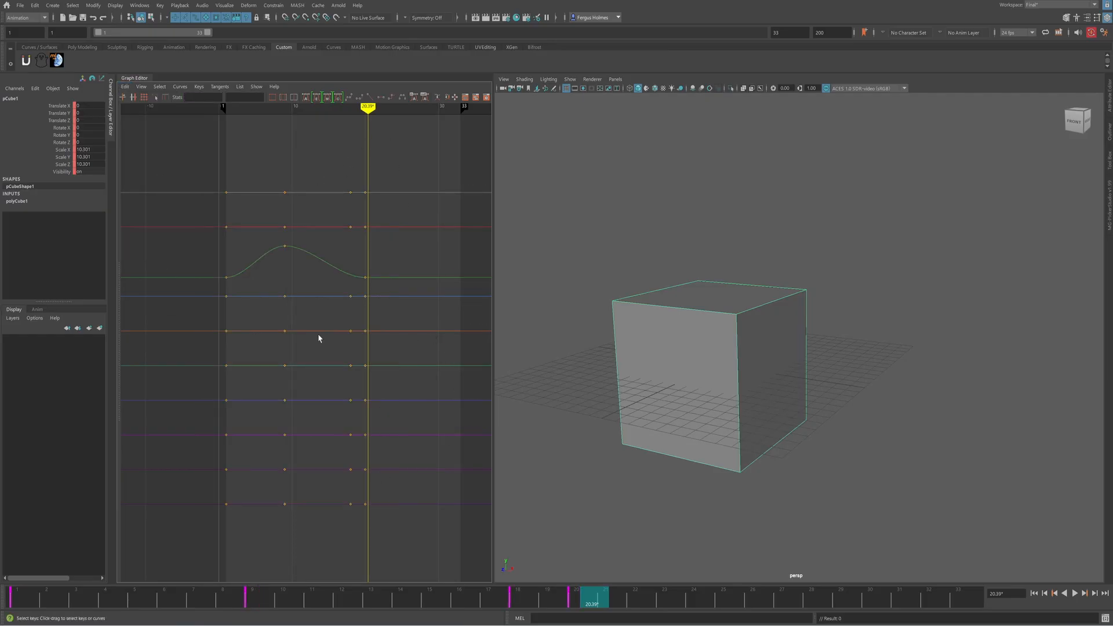
{"action": "left_click", "coordinate": [581, 596]}
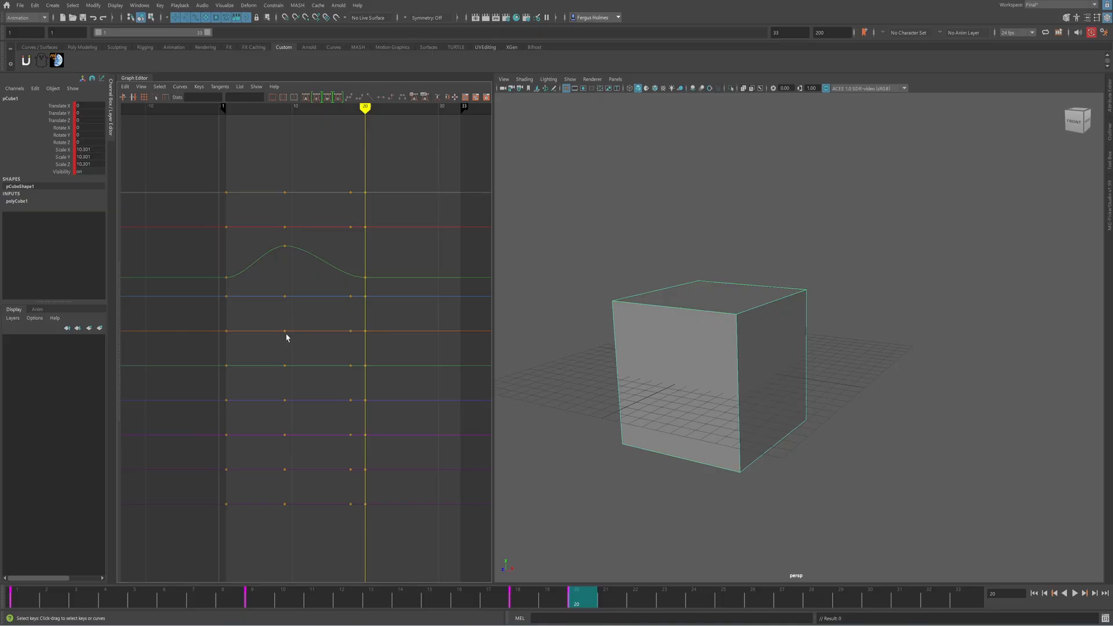
Try scaling the timing of all the cube's keys with the Graph Editor's region scale
{"action": "left_click_drag", "start_coordinate": [202, 145], "coordinate": [399, 433]}
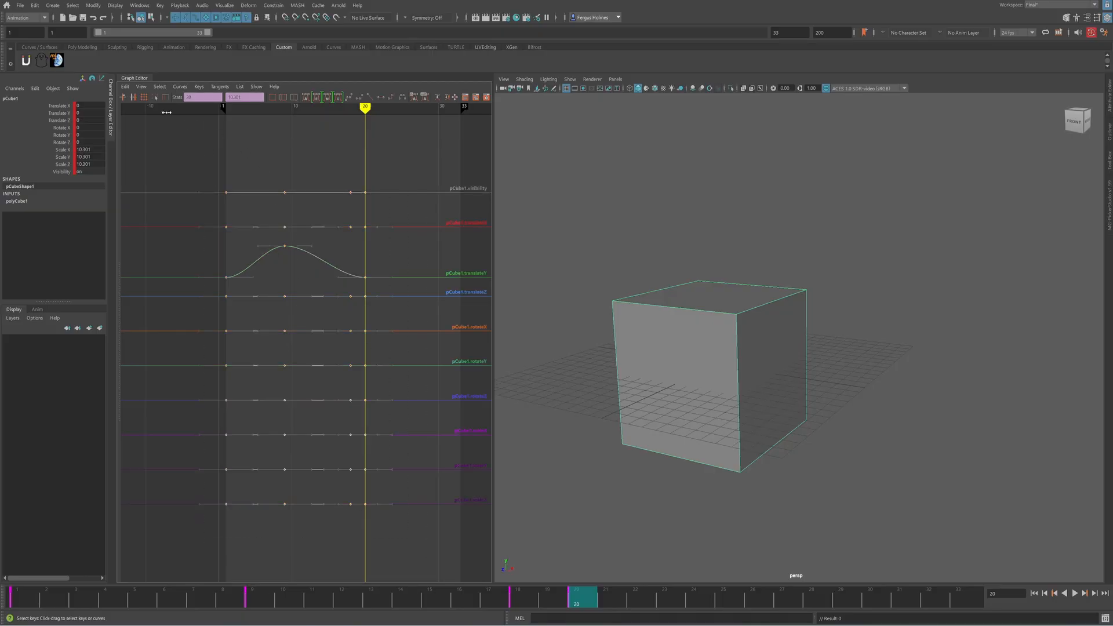
{"action": "left_click", "coordinate": [155, 97]}
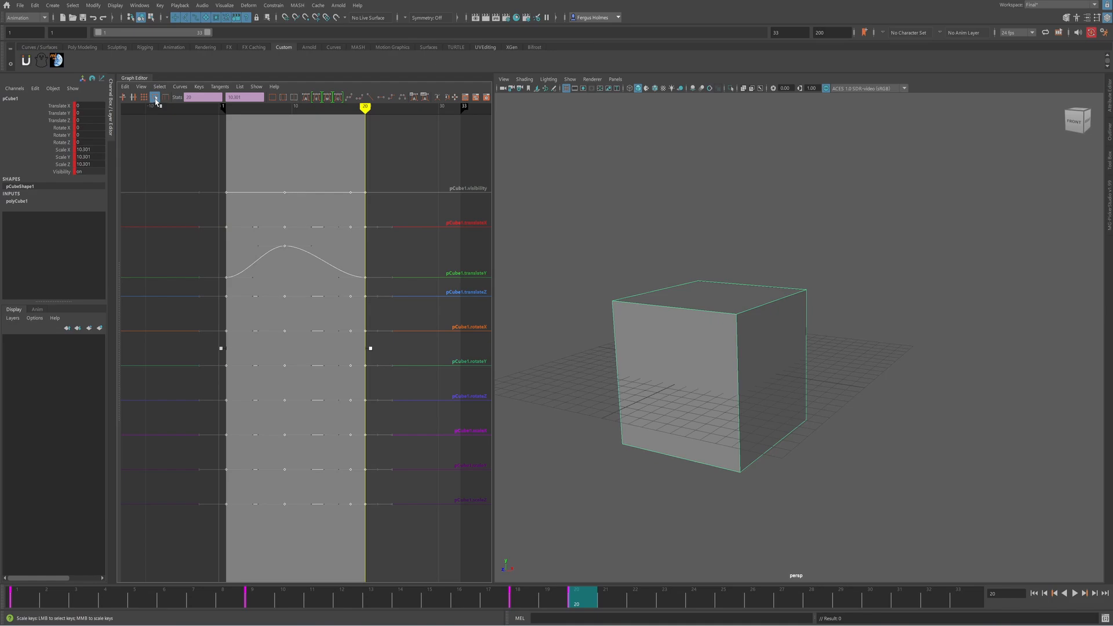
{"action": "mouse_move", "coordinate": [371, 348]}
{"action": "left_mouse_down"}
{"action": "mouse_move", "coordinate": [356, 349]}
{"action": "mouse_move", "coordinate": [381, 340]}
{"action": "mouse_move", "coordinate": [348, 346]}
{"action": "mouse_move", "coordinate": [464, 345]}
{"action": "mouse_move", "coordinate": [311, 345]}
{"action": "mouse_move", "coordinate": [447, 345]}
{"action": "mouse_move", "coordinate": [370, 346]}
{"action": "left_mouse_up"}
{"action": "key", "text": "w"}
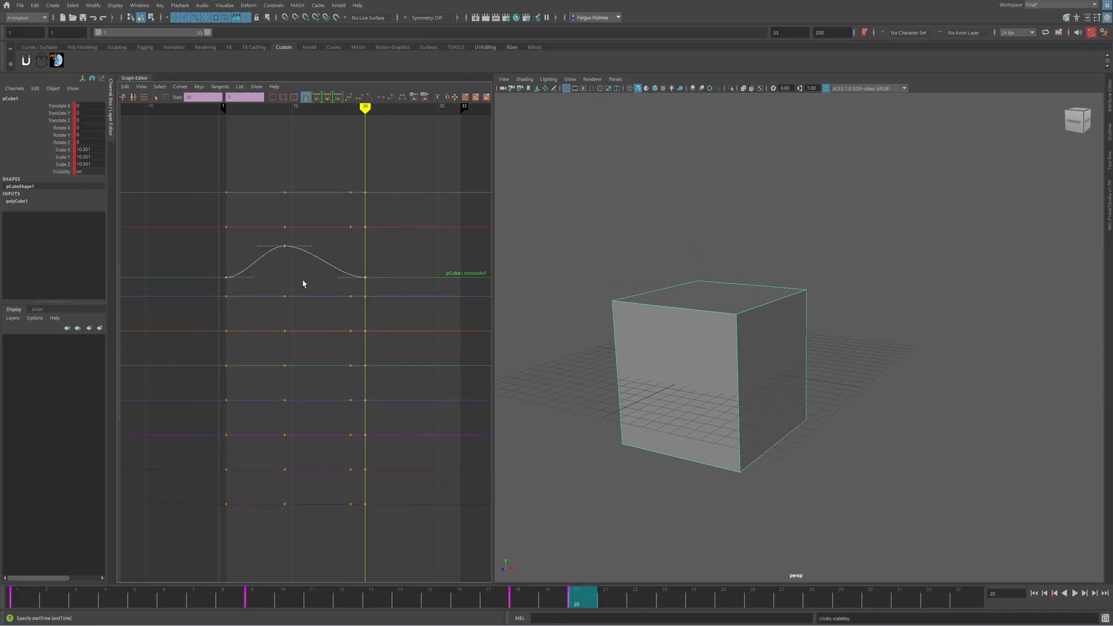
Try region scaling the cube's Translate Y curve to about three times its height and play the animation
{"action": "left_click", "coordinate": [154, 97]}
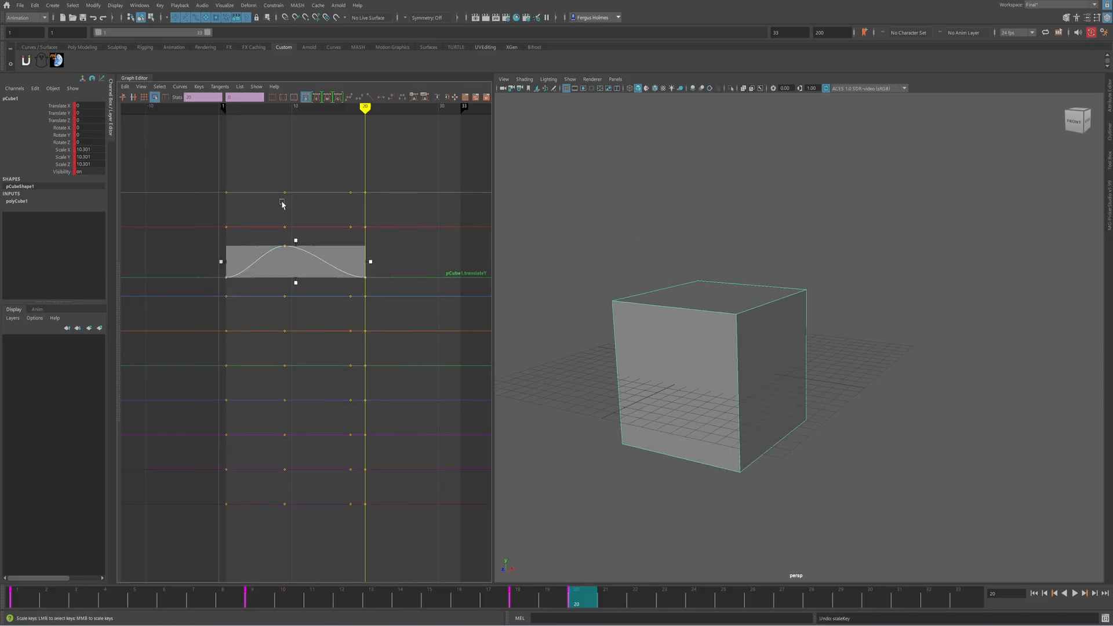
{"action": "left_click_drag", "start_coordinate": [296, 241], "coordinate": [295, 174]}
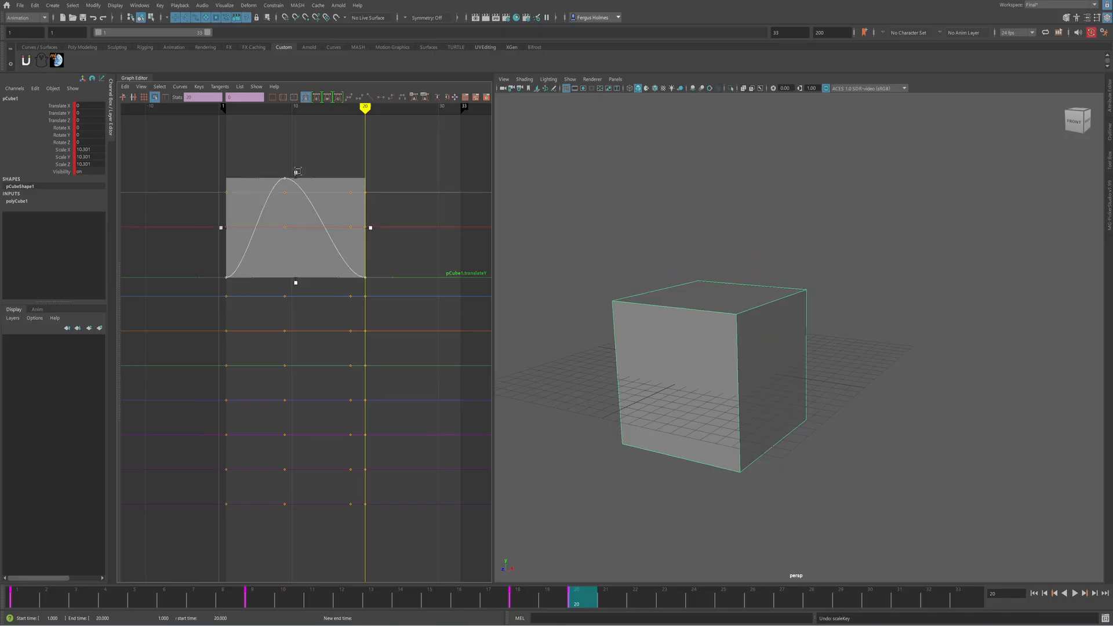
{"action": "key", "text": "alt+v"}
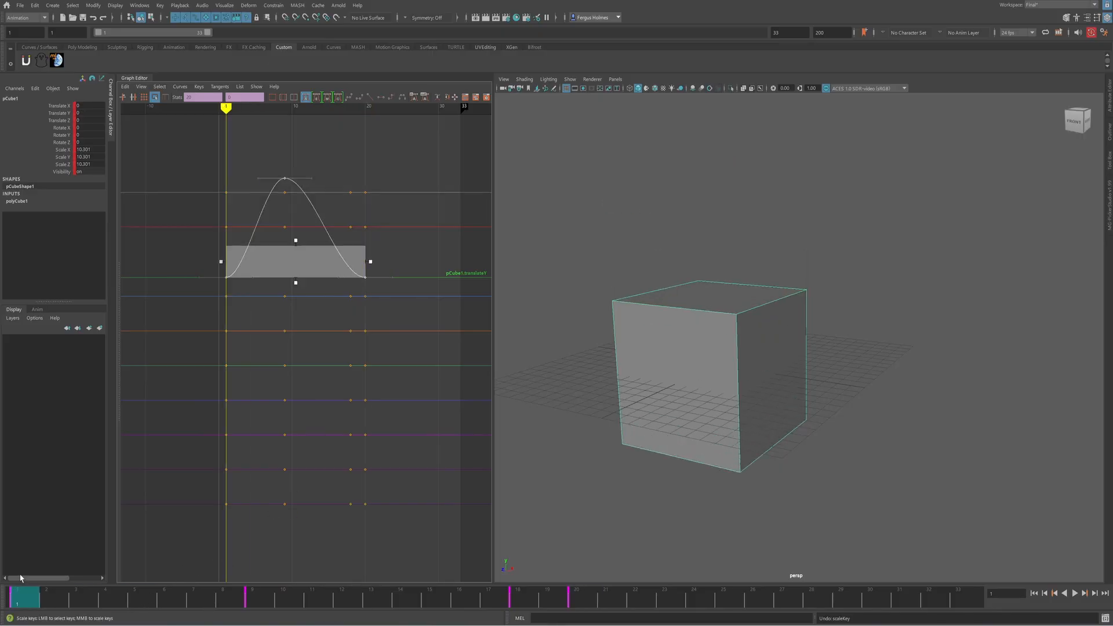
{"action": "key", "text": "Escape"}
Try flattening the Translate Y curve to about a third of its height, review the motion, and undo the scaling
{"action": "left_click_drag", "start_coordinate": [295, 241], "coordinate": [294, 259]}
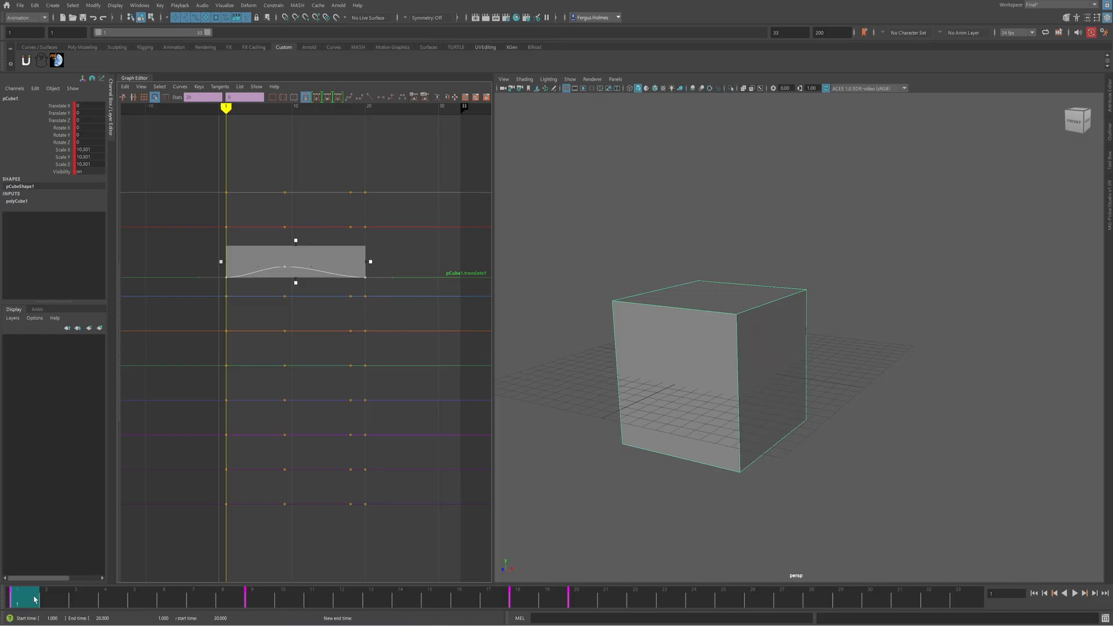
{"action": "left_click_drag", "start_coordinate": [34, 599], "coordinate": [694, 599]}
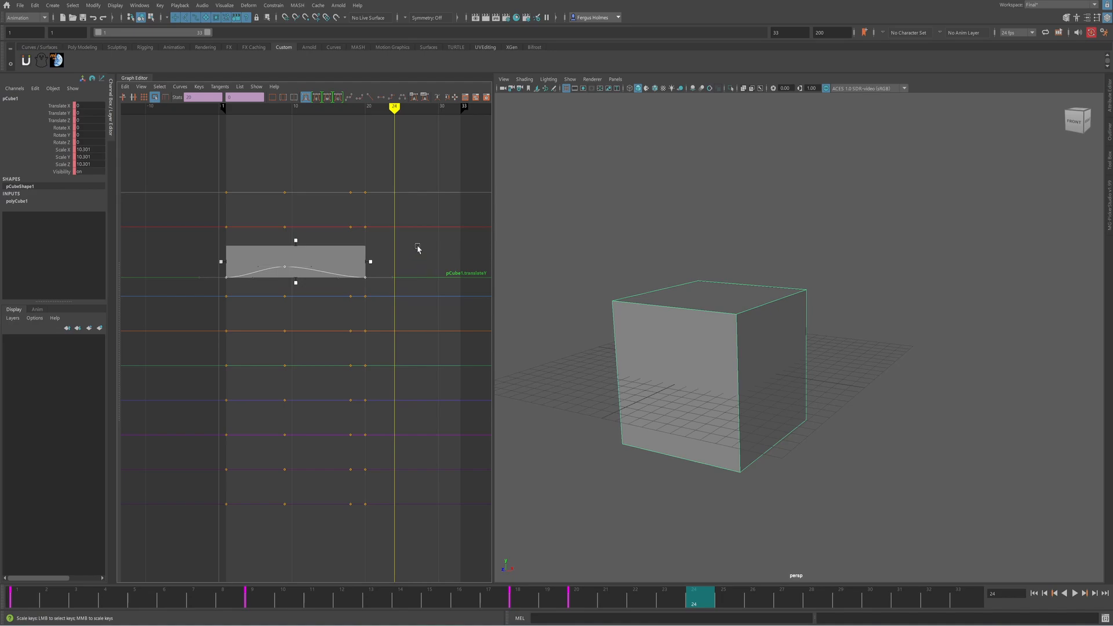
{"action": "key", "text": "ctrl+z"}
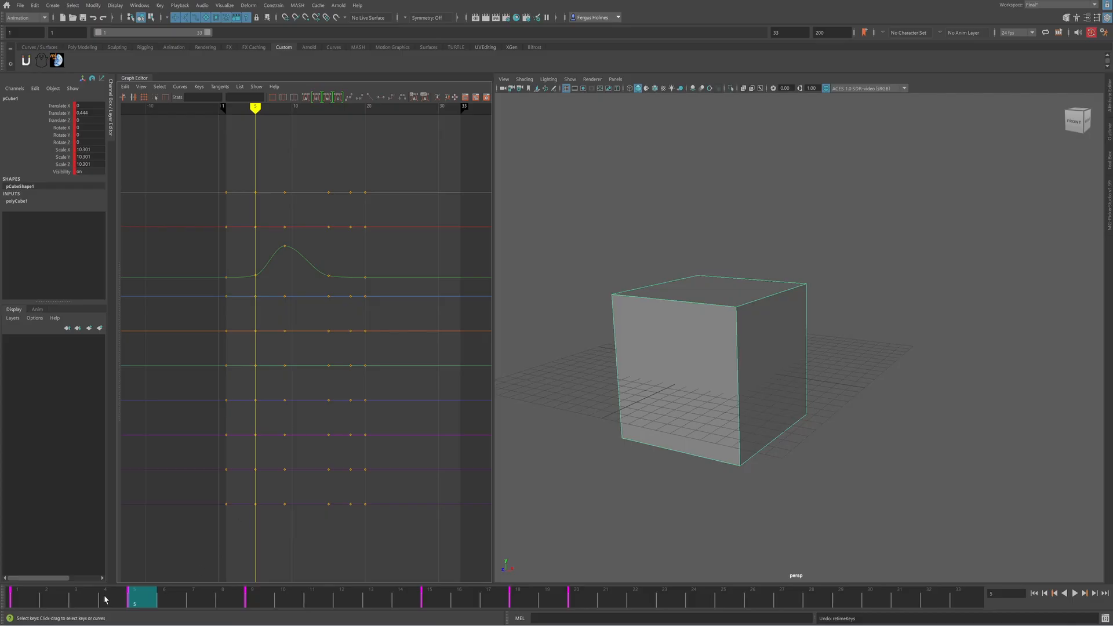
Return to frame 1 and place retime handles on the curves at about frames 1, 5, 15 and 22
{"action": "left_click", "coordinate": [23, 599]}
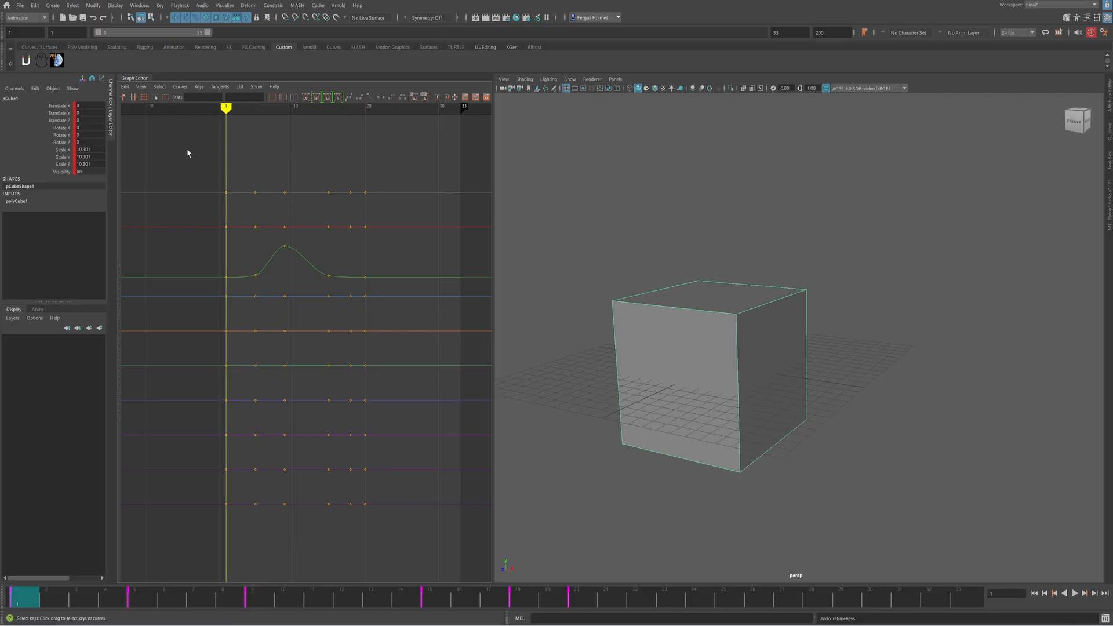
{"action": "left_click", "coordinate": [160, 86]}
{"action": "left_click", "coordinate": [165, 97]}
{"action": "double_click", "coordinate": [226, 276]}
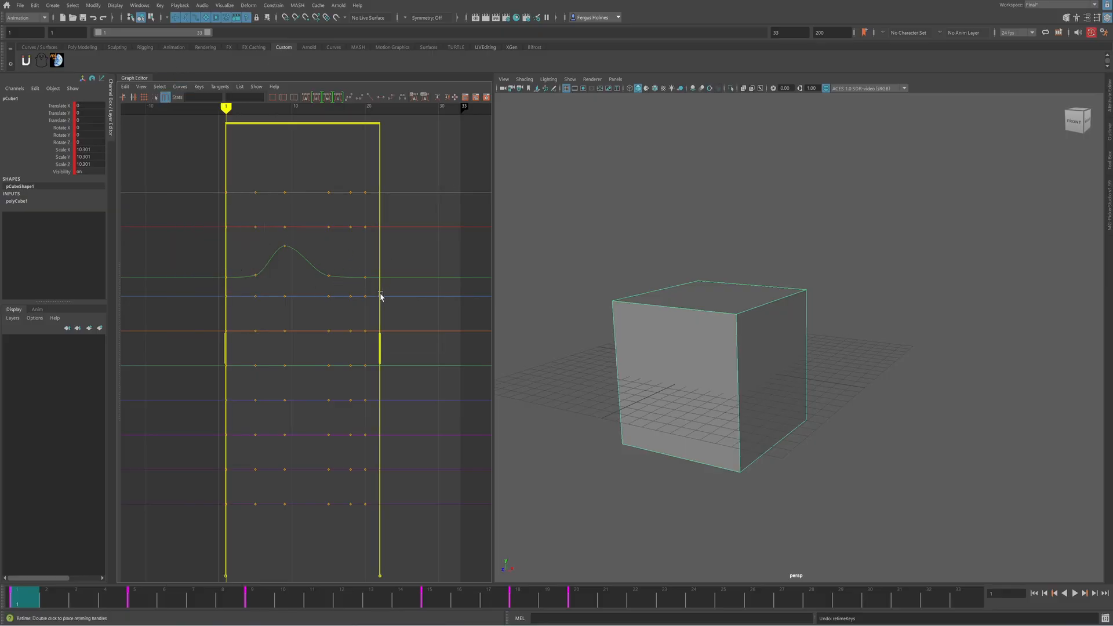
{"action": "double_click", "coordinate": [256, 254]}
{"action": "double_click", "coordinate": [328, 256]}
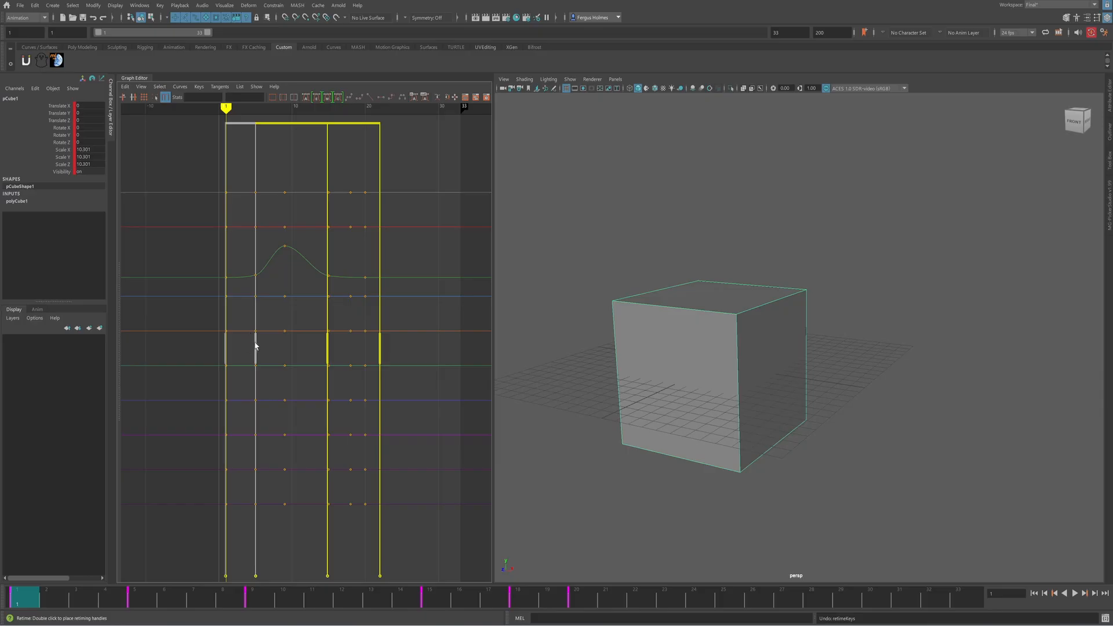
Try retiming by sliding the first handle segment later and back, and stretching the frame 5 handle to about frame 8 and back
{"action": "left_click_drag", "start_coordinate": [255, 346], "coordinate": [256, 342]}
{"action": "key", "text": "ctrl+z"}
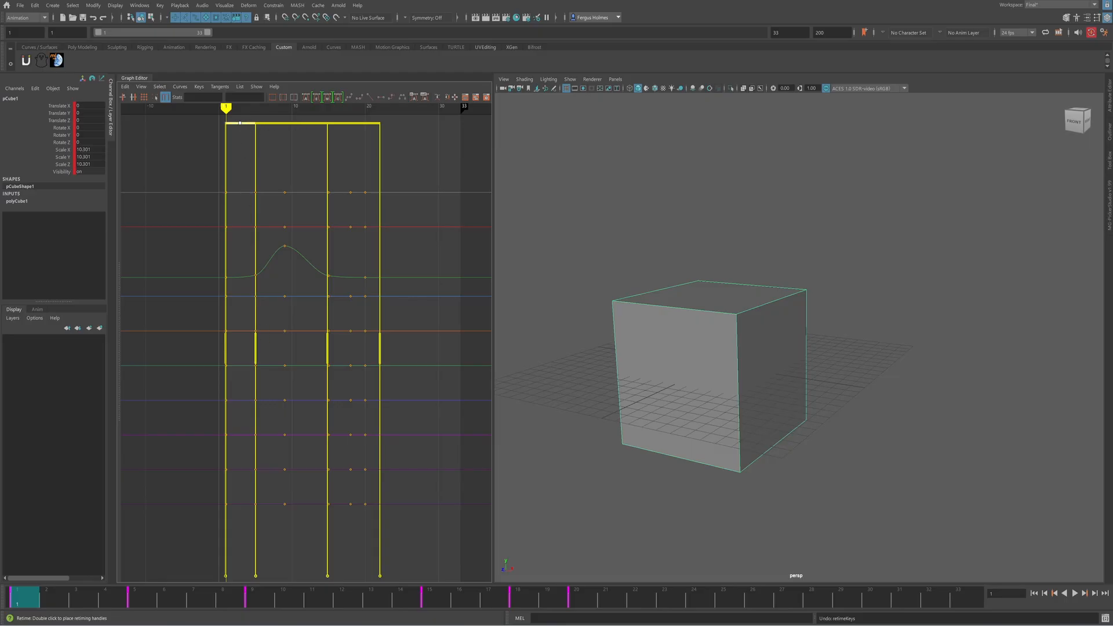
{"action": "left_click_drag", "start_coordinate": [241, 125], "coordinate": [266, 123]}
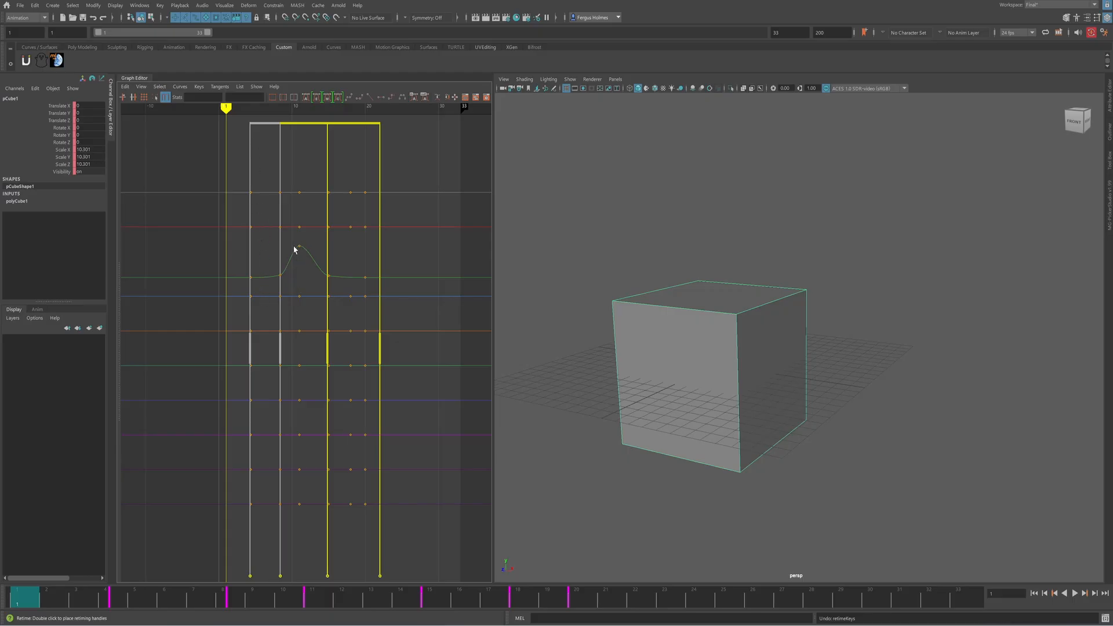
{"action": "mouse_move", "coordinate": [263, 123]}
{"action": "left_mouse_down"}
{"action": "mouse_move", "coordinate": [241, 123]}
{"action": "mouse_move", "coordinate": [264, 123]}
{"action": "mouse_move", "coordinate": [242, 125]}
{"action": "mouse_move", "coordinate": [265, 125]}
{"action": "mouse_move", "coordinate": [253, 129]}
{"action": "left_mouse_up"}
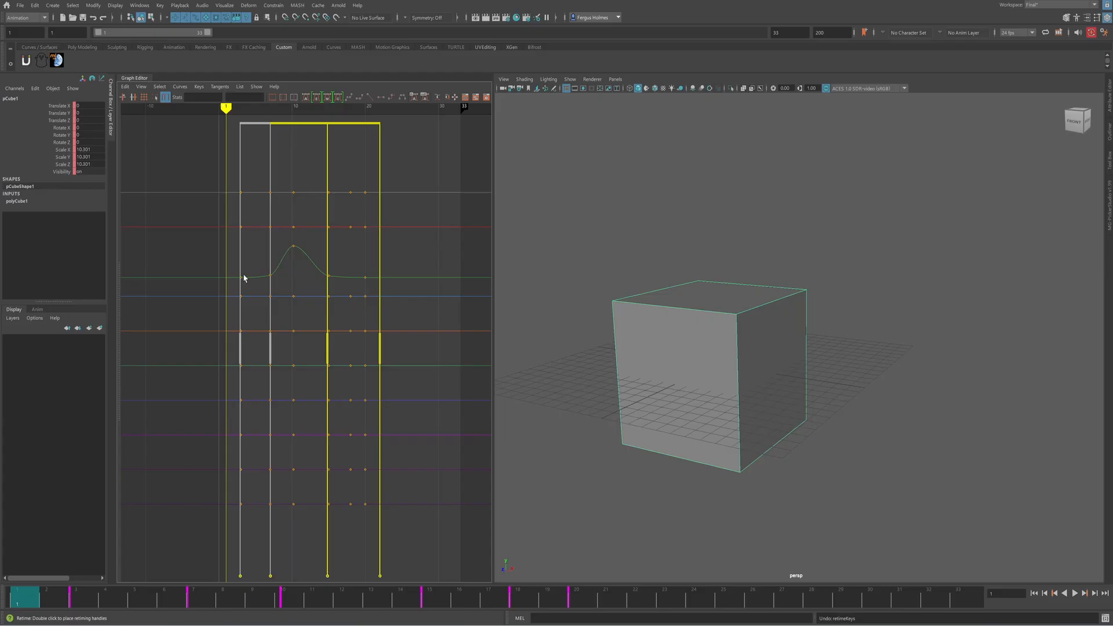
{"action": "left_click_drag", "start_coordinate": [250, 124], "coordinate": [237, 124]}
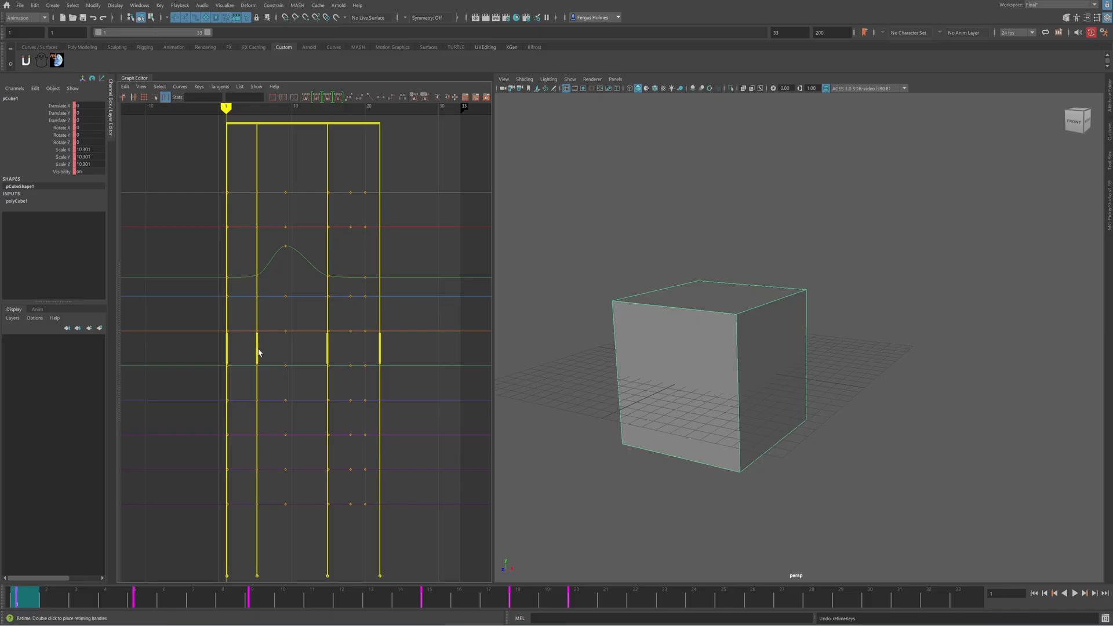
{"action": "left_click_drag", "start_coordinate": [258, 339], "coordinate": [277, 339]}
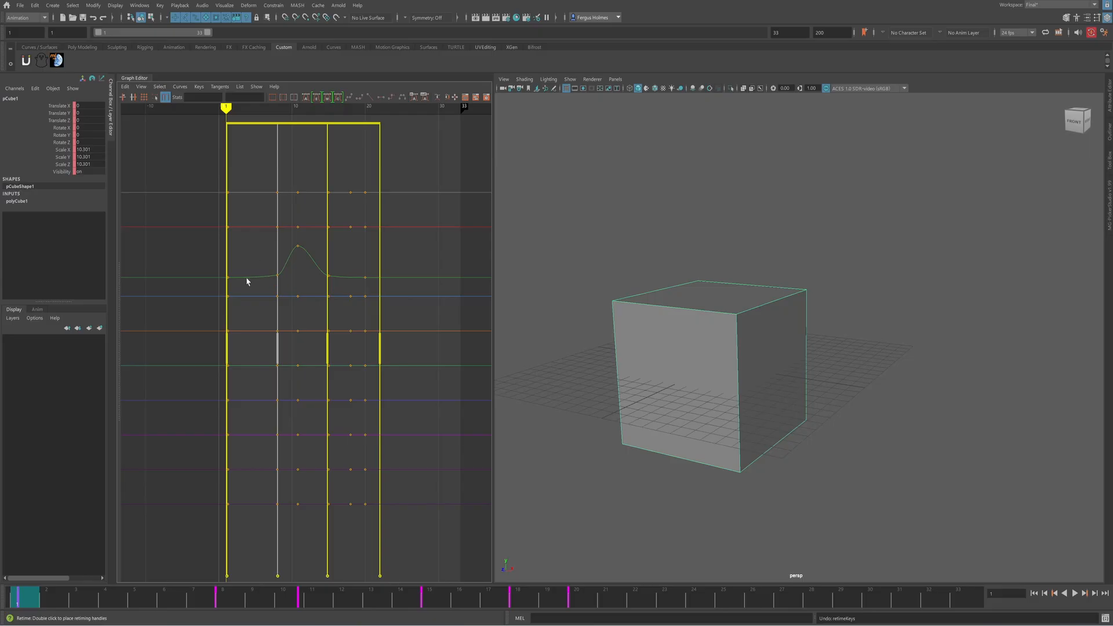
{"action": "left_click_drag", "start_coordinate": [278, 342], "coordinate": [259, 341]}
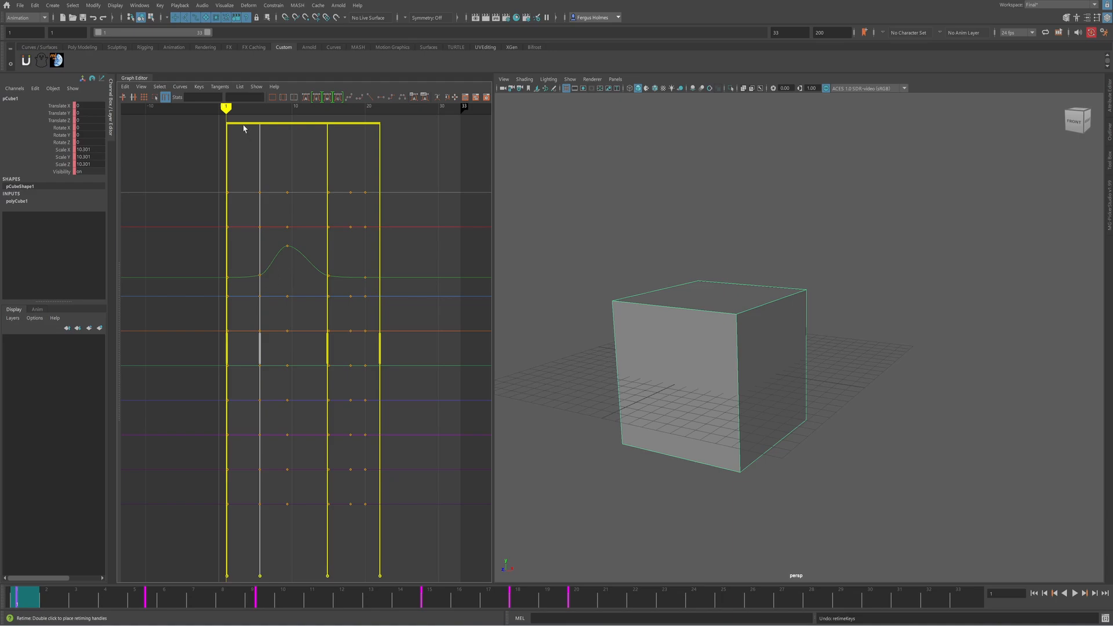
Leave the Retime tool and move the cube's keys from frame 15 onward four frames earlier
{"action": "left_click_drag", "start_coordinate": [244, 124], "coordinate": [403, 539]}
{"action": "key", "text": "q"}
{"action": "middle_click_drag", "start_coordinate": [390, 522], "coordinate": [353, 522], "text": "shift"}
{"action": "left_click", "coordinate": [389, 507]}
Select every key on the retimed cube curves and snap them to whole frames
{"action": "left_click_drag", "start_coordinate": [179, 152], "coordinate": [389, 514]}
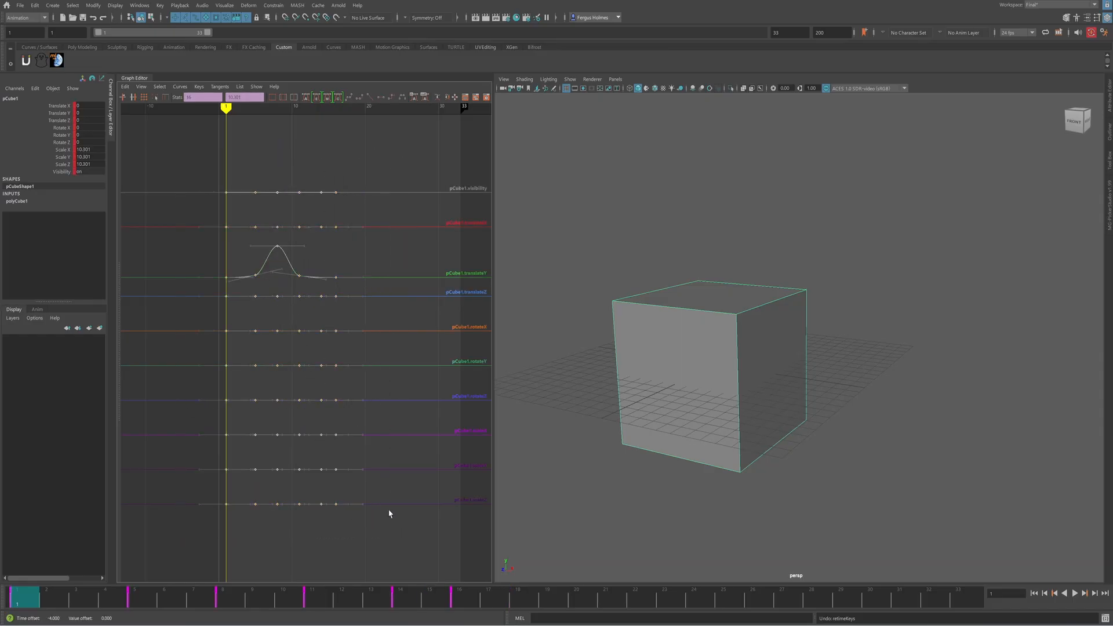
{"action": "left_click", "coordinate": [125, 86]}
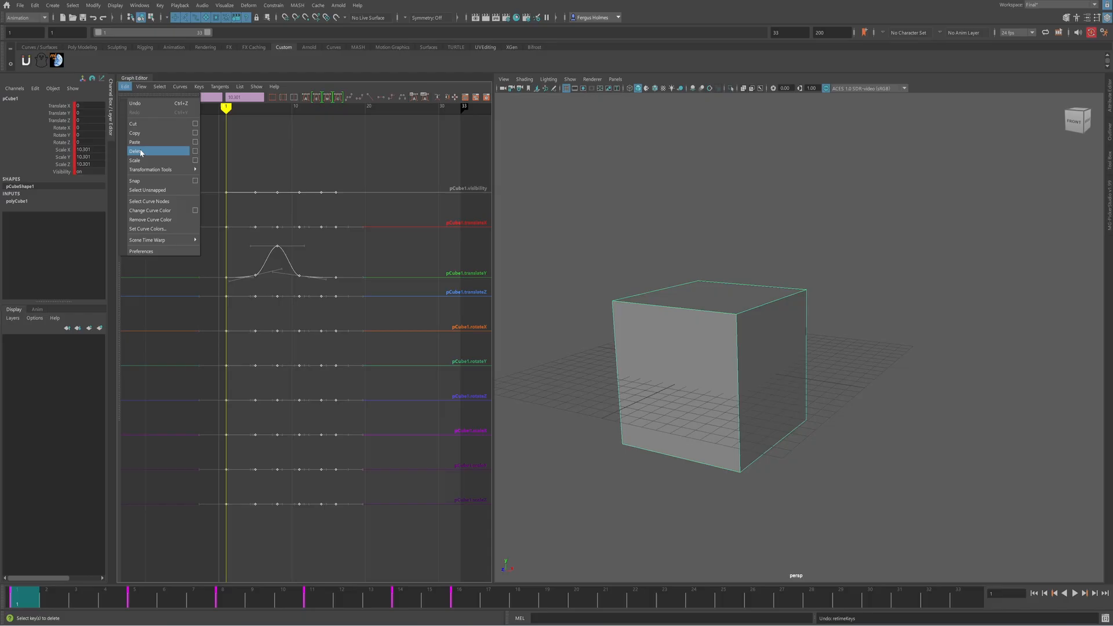
{"action": "left_click", "coordinate": [154, 182]}
{"action": "left_click", "coordinate": [317, 269]}
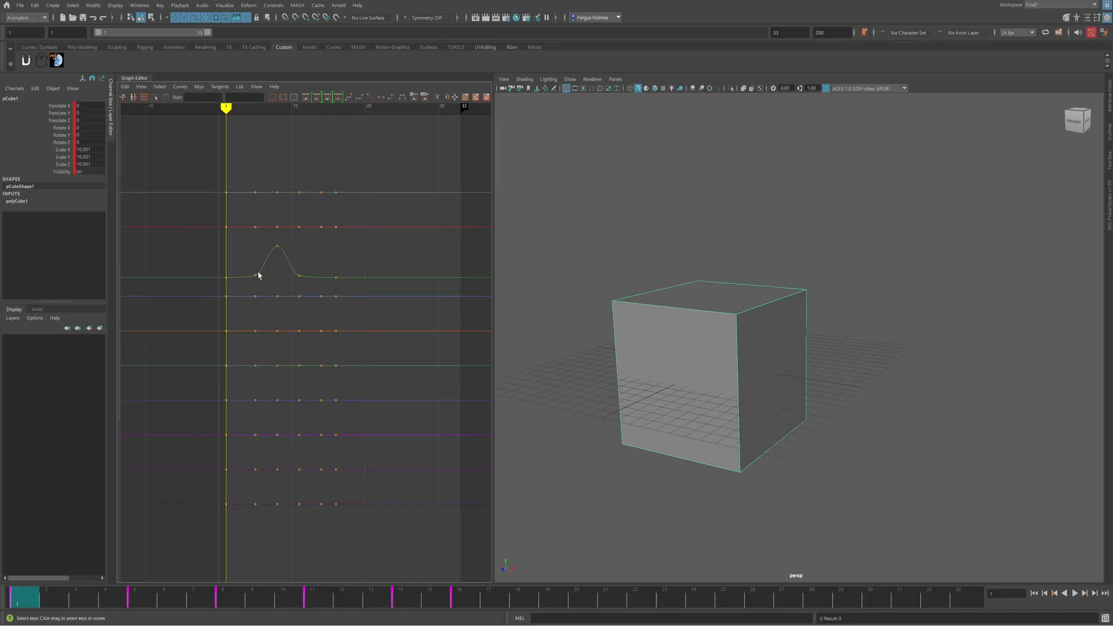
{"action": "mouse_move", "coordinate": [45, 603]}
{"action": "left_mouse_down"}
{"action": "mouse_move", "coordinate": [134, 599]}
{"action": "mouse_move", "coordinate": [34, 588]}
{"action": "left_mouse_up"}
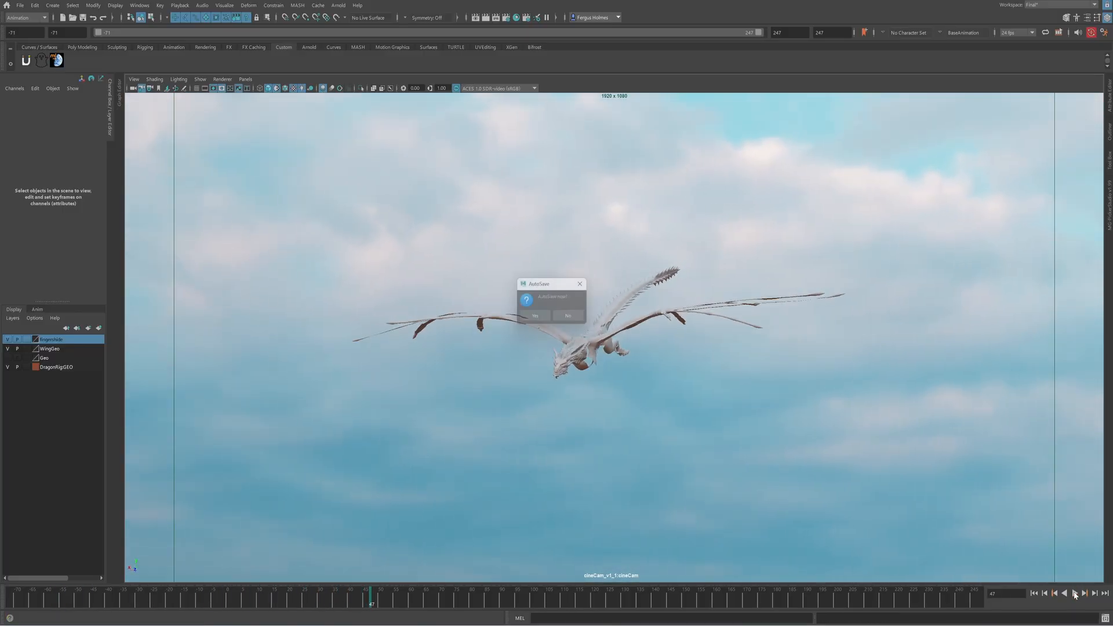
Decline the autosave in the dragon scene and show the rig controls at frame -71
{"action": "left_click", "coordinate": [567, 319]}
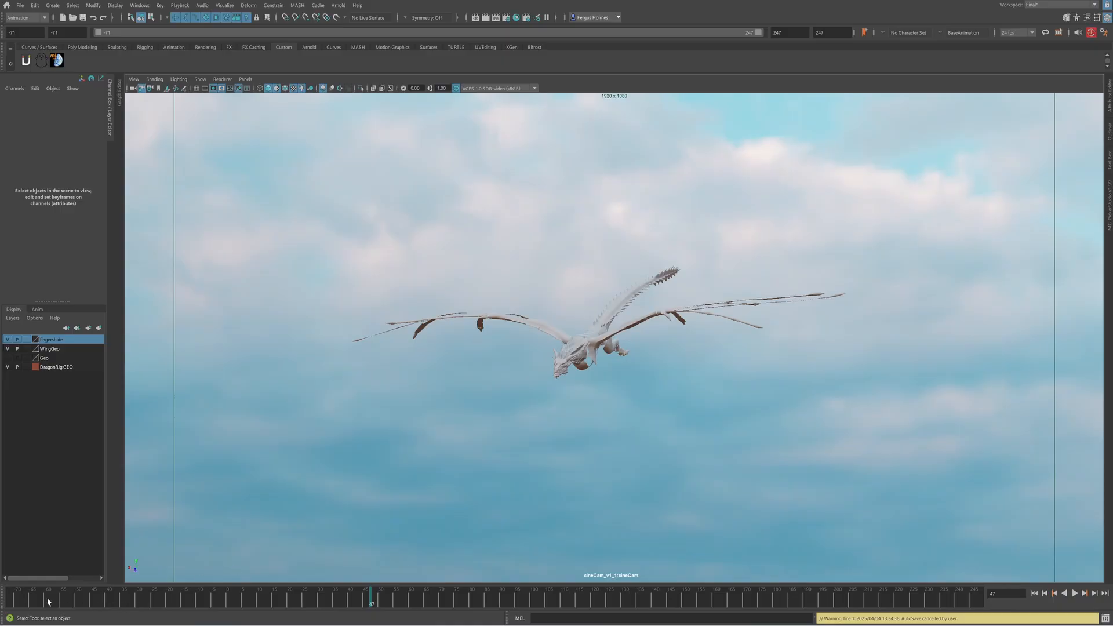
{"action": "left_click_drag", "start_coordinate": [47, 599], "coordinate": [3, 582]}
{"action": "key", "text": "alt+1"}
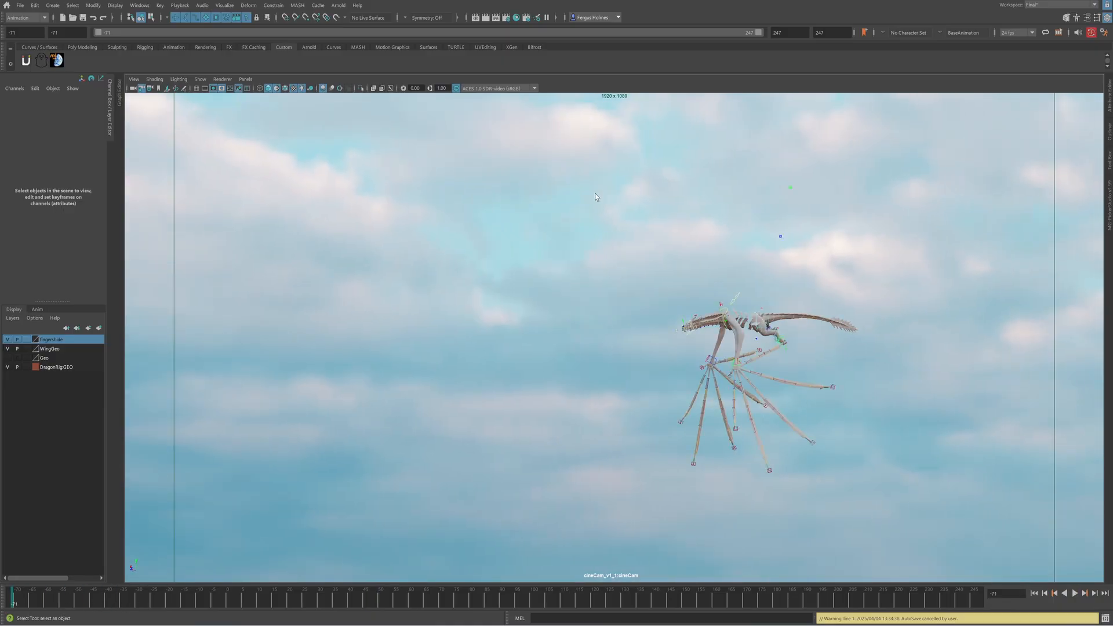
Exclude surfaces from the selection mask and select all of the dragon's rig controls in the camera view
{"action": "left_click_drag", "start_coordinate": [595, 195], "coordinate": [930, 506]}
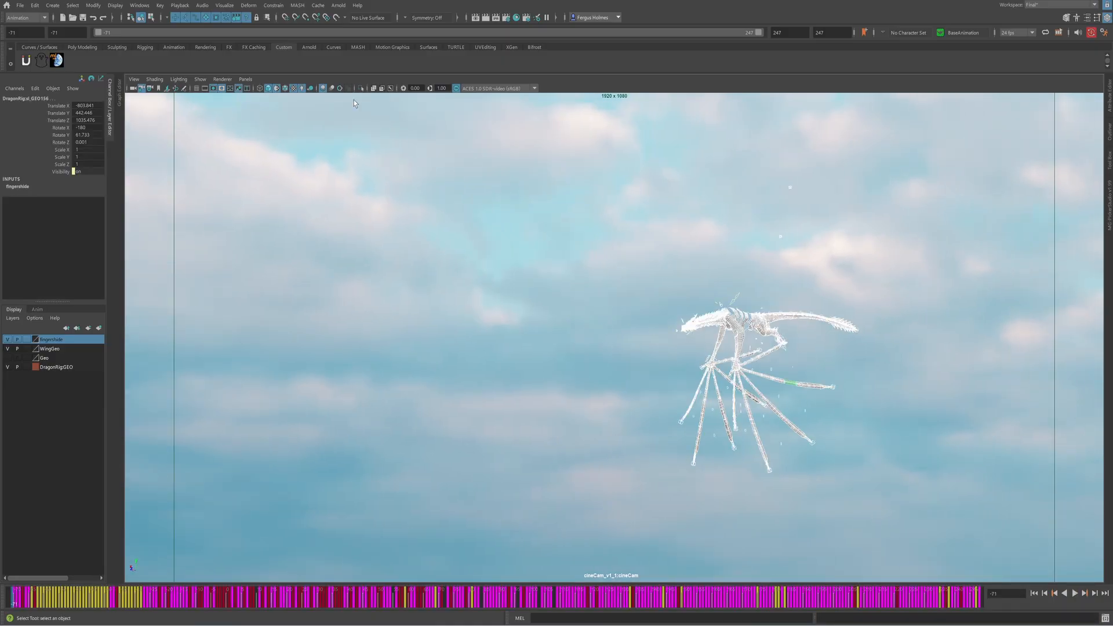
{"action": "left_click", "coordinate": [207, 18]}
{"action": "left_click", "coordinate": [609, 198]}
{"action": "left_click_drag", "start_coordinate": [601, 145], "coordinate": [871, 451]}
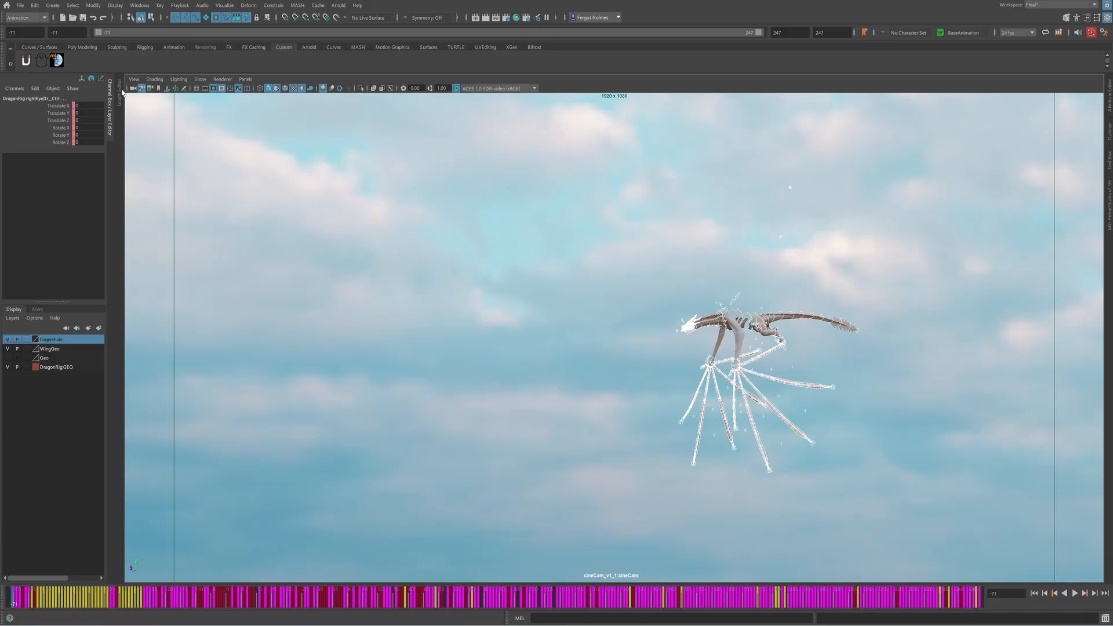
Show the selected controls' curves in the Graph Editor with its channel list collapsed, and play the dragon animation
{"action": "left_click", "coordinate": [120, 92]}
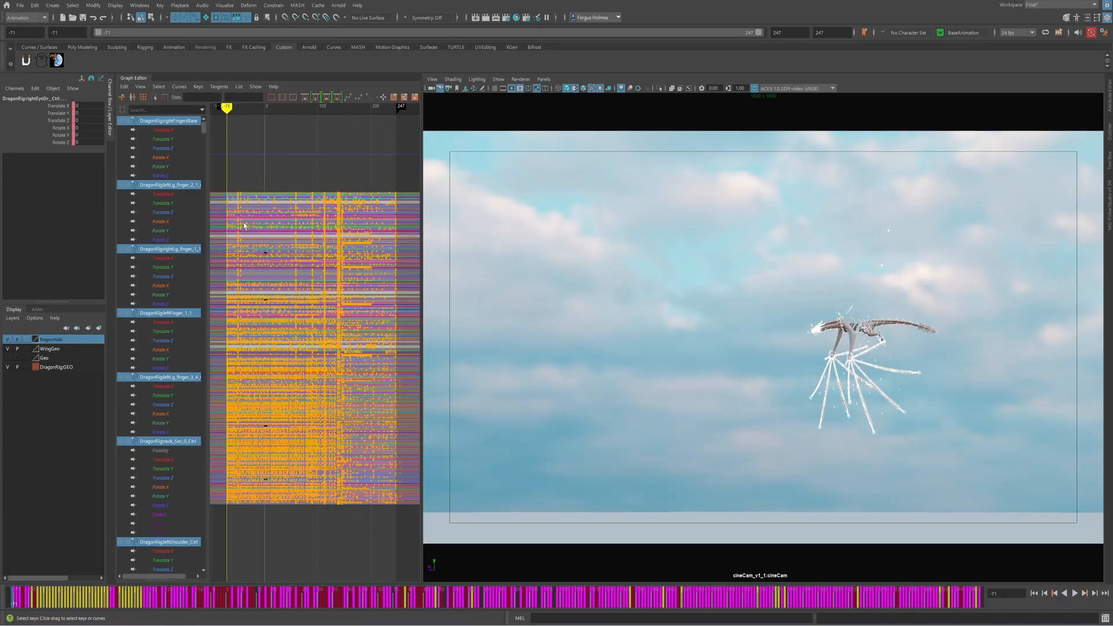
{"action": "left_click_drag", "start_coordinate": [207, 174], "coordinate": [119, 170]}
{"action": "scroll", "coordinate": [300, 220], "scroll_direction": "down", "scroll_amount": 5}
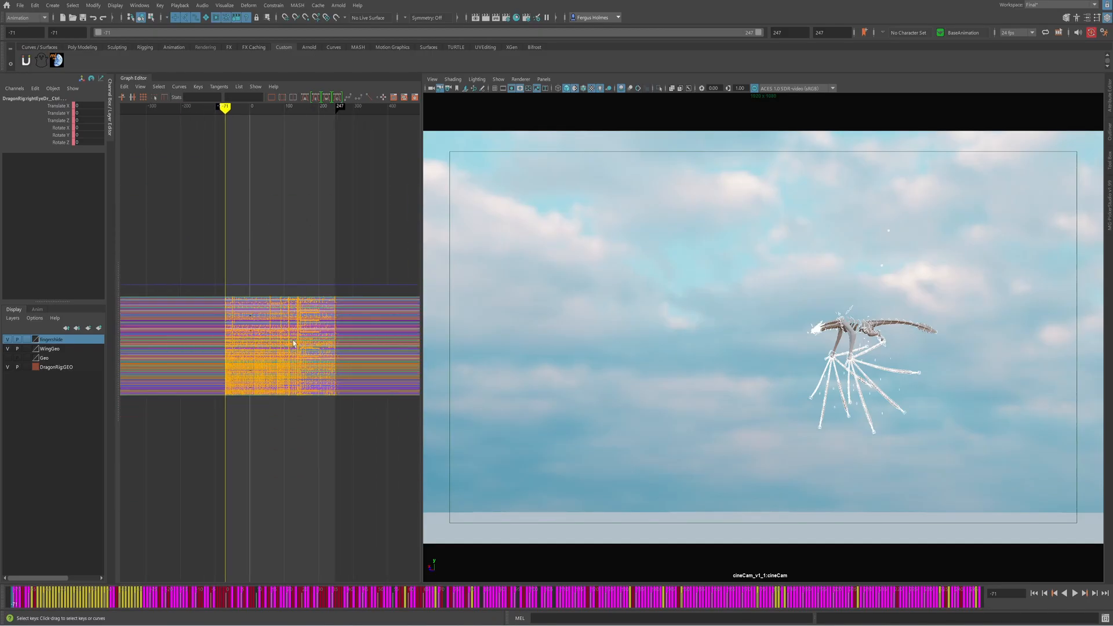
{"action": "scroll", "coordinate": [238, 336], "scroll_direction": "up", "scroll_amount": 3}
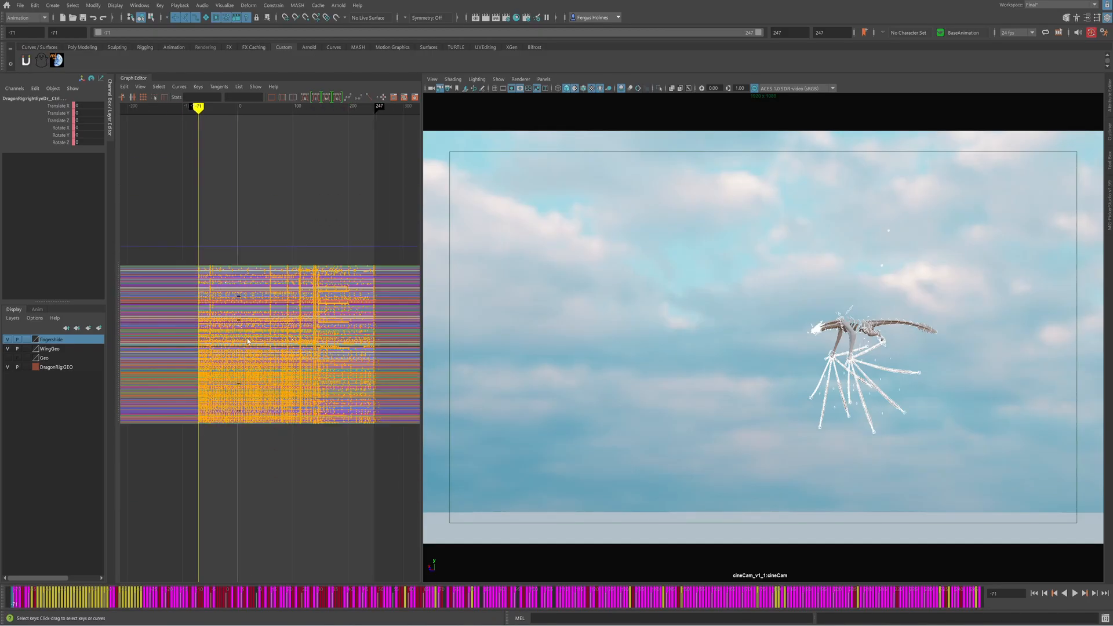
{"action": "key", "text": "alt+v"}
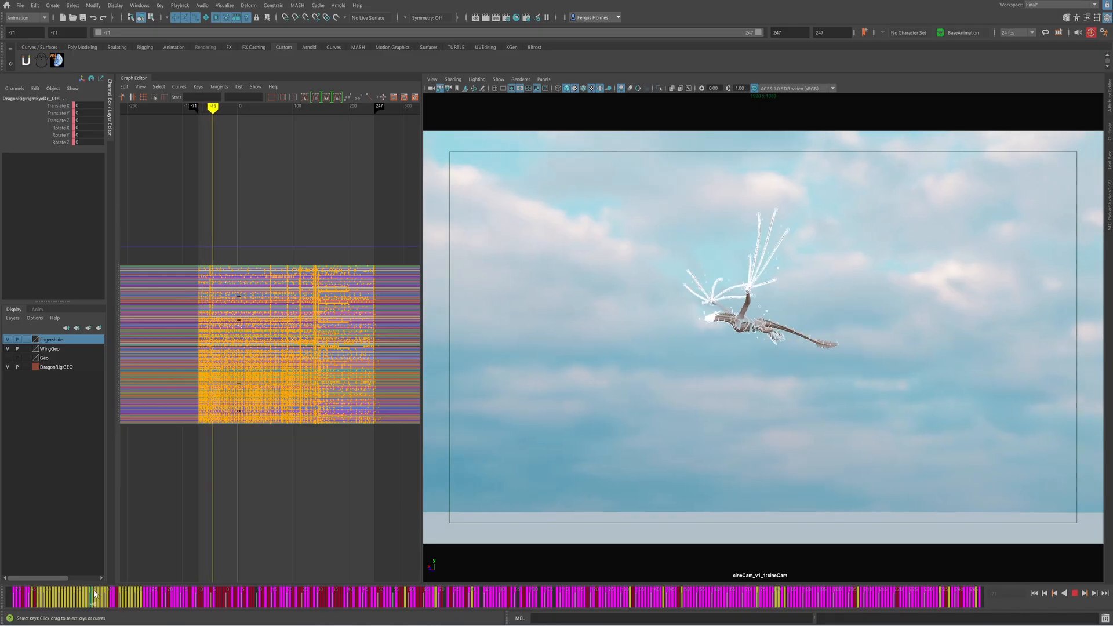
Add retime markers to the dragon's curves at frame -71 and frame 88 with the Retime tool
{"action": "left_click", "coordinate": [12, 591]}
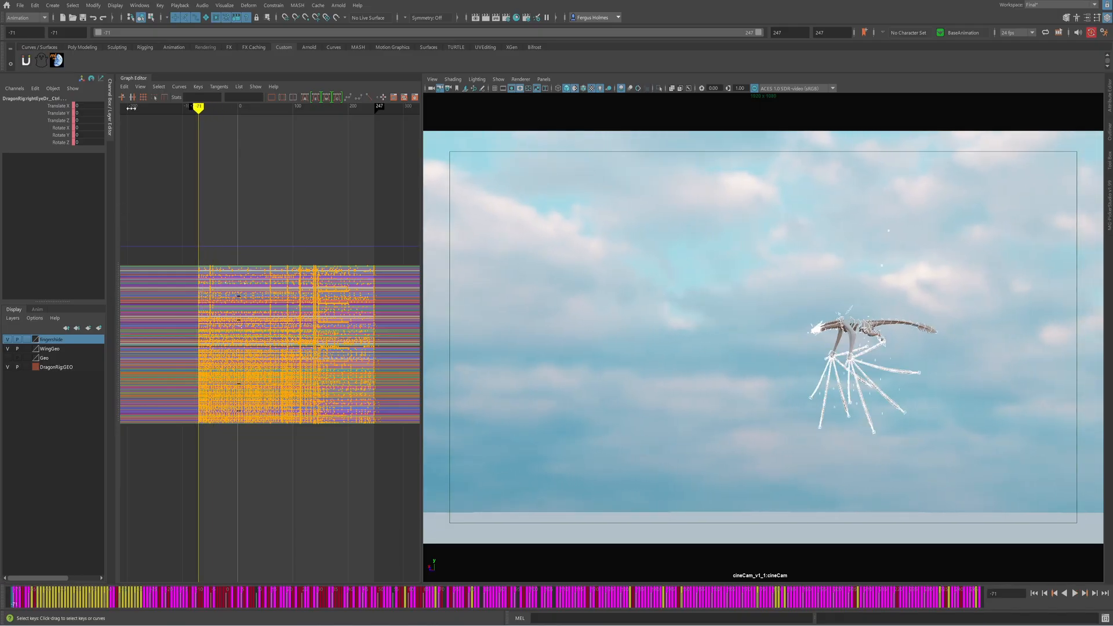
{"action": "left_click", "coordinate": [164, 97]}
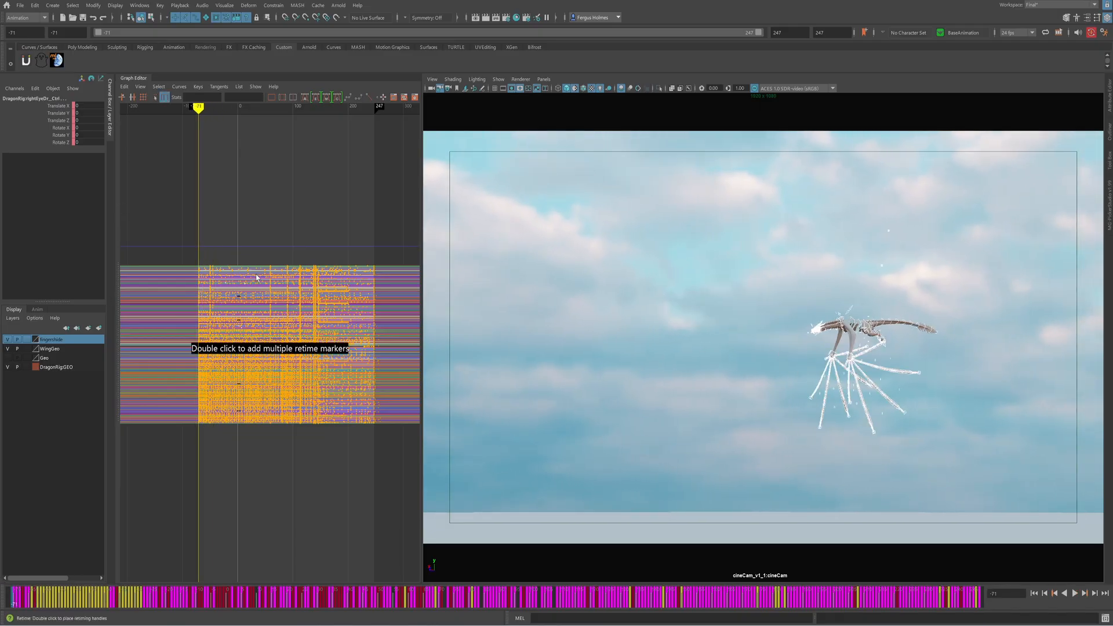
{"action": "double_click", "coordinate": [198, 263]}
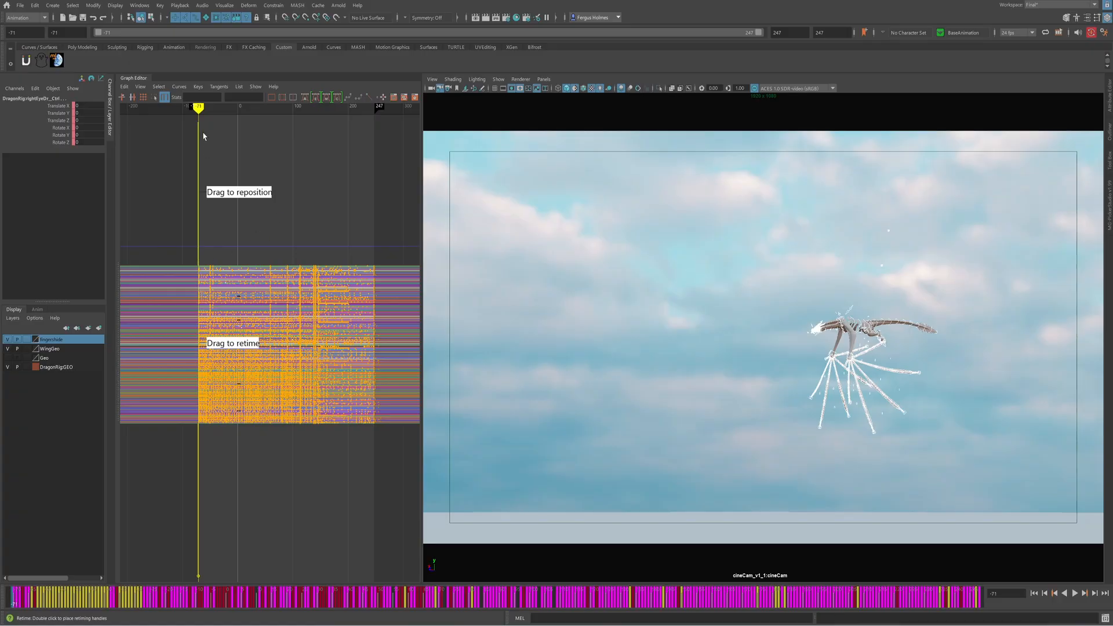
{"action": "key", "text": "alt+v"}
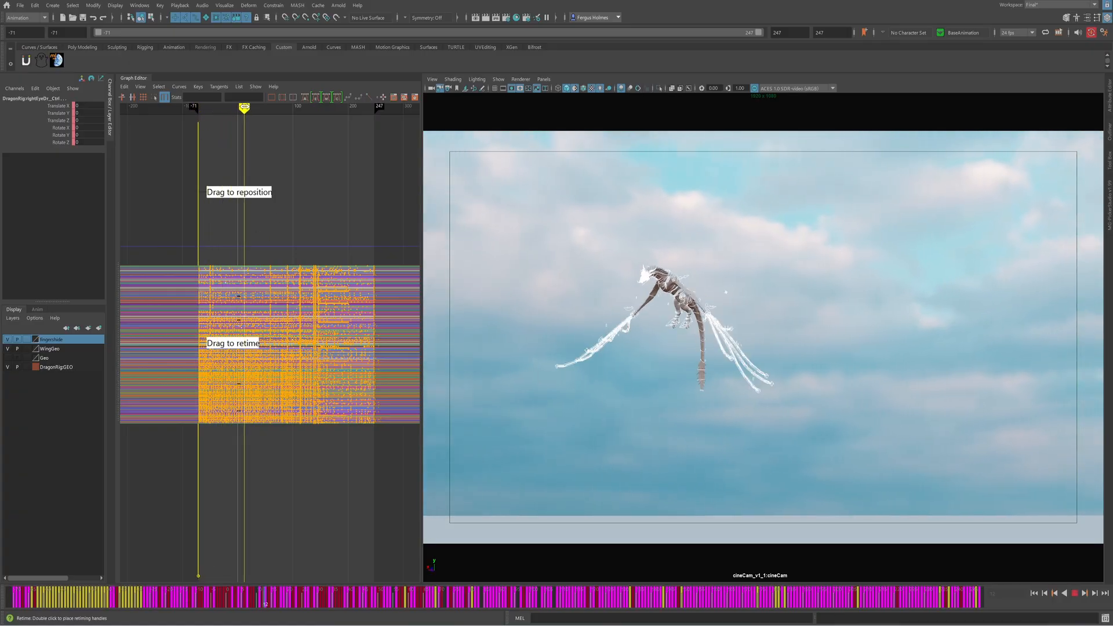
{"action": "left_click_drag", "start_coordinate": [252, 108], "coordinate": [286, 113]}
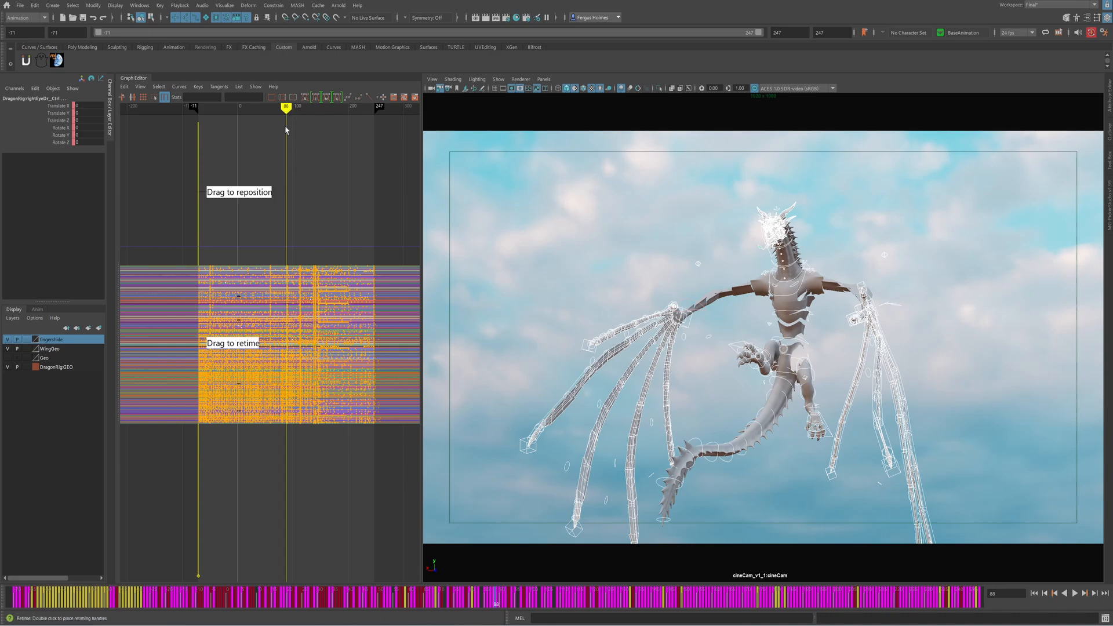
{"action": "double_click", "coordinate": [286, 130]}
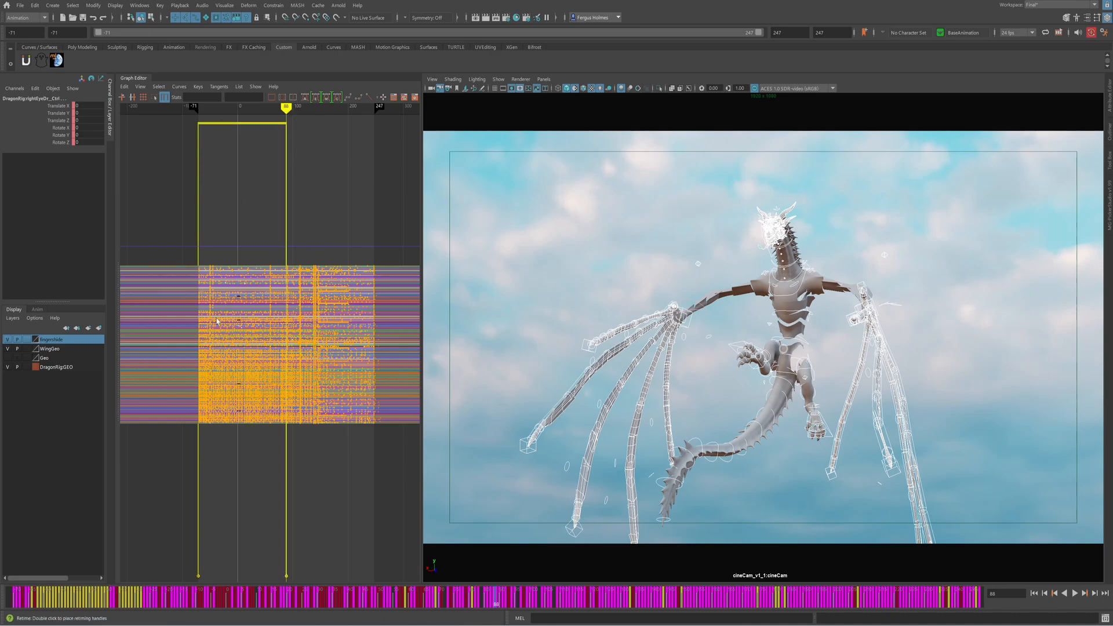
Add two more retime markers to the dragon's curves at frames 153 and 246
{"action": "key", "text": "alt+v"}
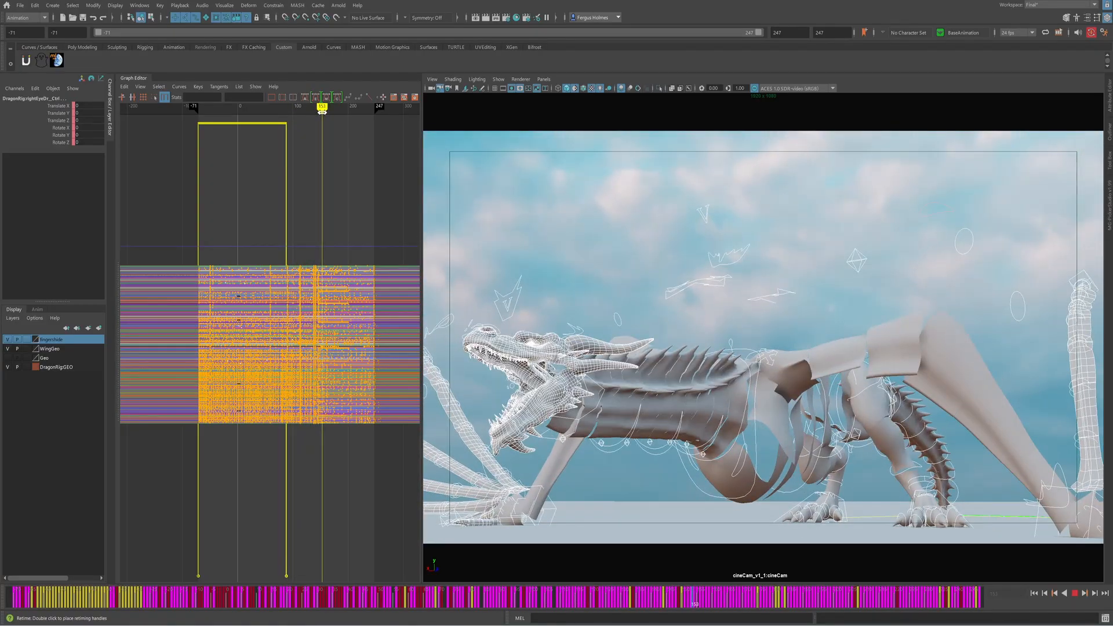
{"action": "key", "text": "alt+v"}
{"action": "double_click", "coordinate": [321, 123]}
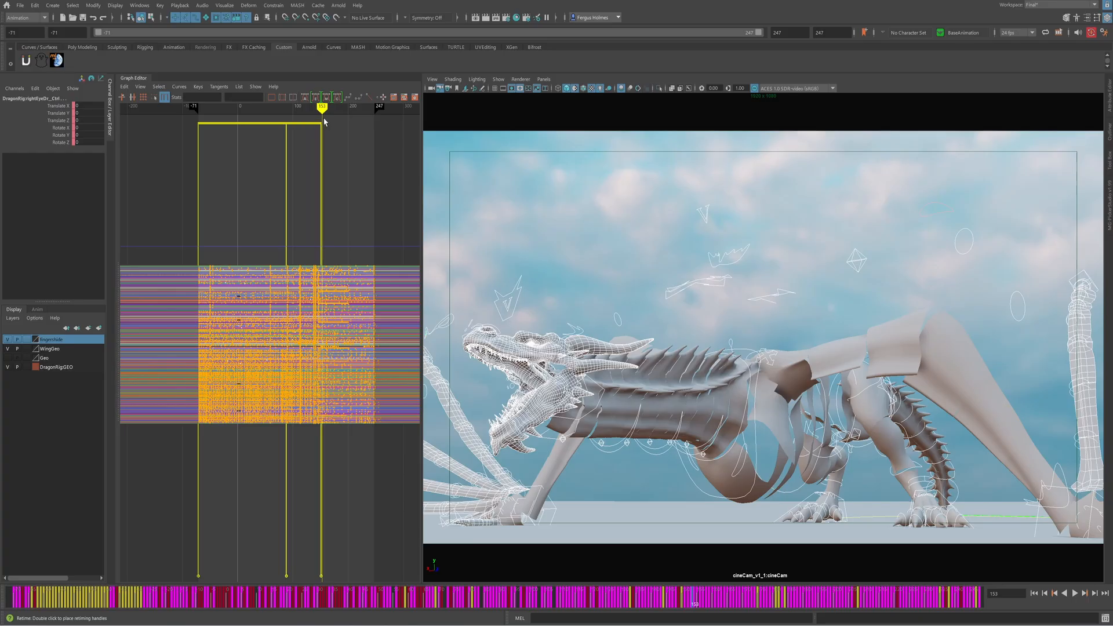
{"action": "left_click_drag", "start_coordinate": [323, 111], "coordinate": [374, 111]}
{"action": "double_click", "coordinate": [374, 126]}
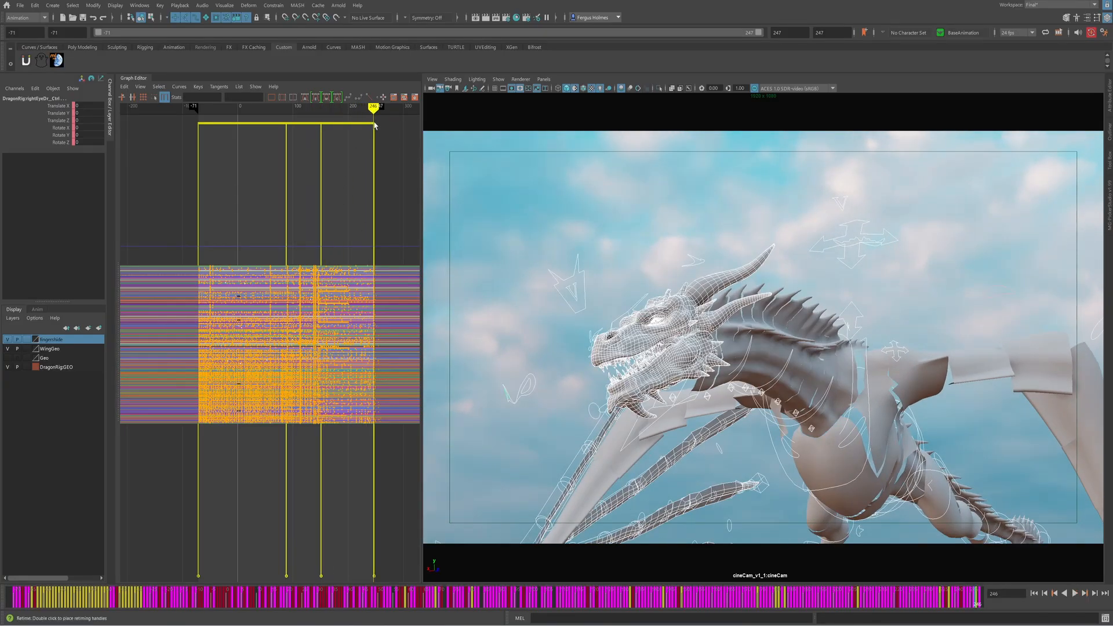
Shorten the section between the second and third retime markers by moving the third to about frame 130, shifting the following keys earlier
{"action": "left_click_drag", "start_coordinate": [375, 107], "coordinate": [310, 109]}
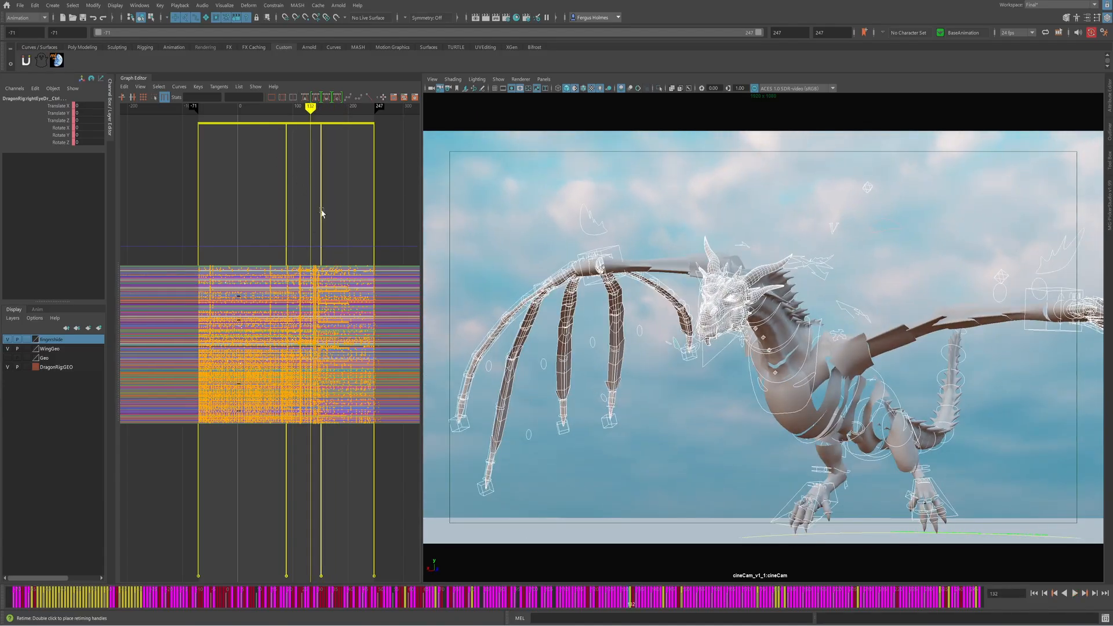
{"action": "mouse_move", "coordinate": [300, 191]}
{"action": "right_mouse_down", "text": "alt+shift"}
{"action": "mouse_move", "coordinate": [303, 227]}
{"action": "mouse_move", "coordinate": [306, 204]}
{"action": "right_mouse_up", "text": "alt+shift"}
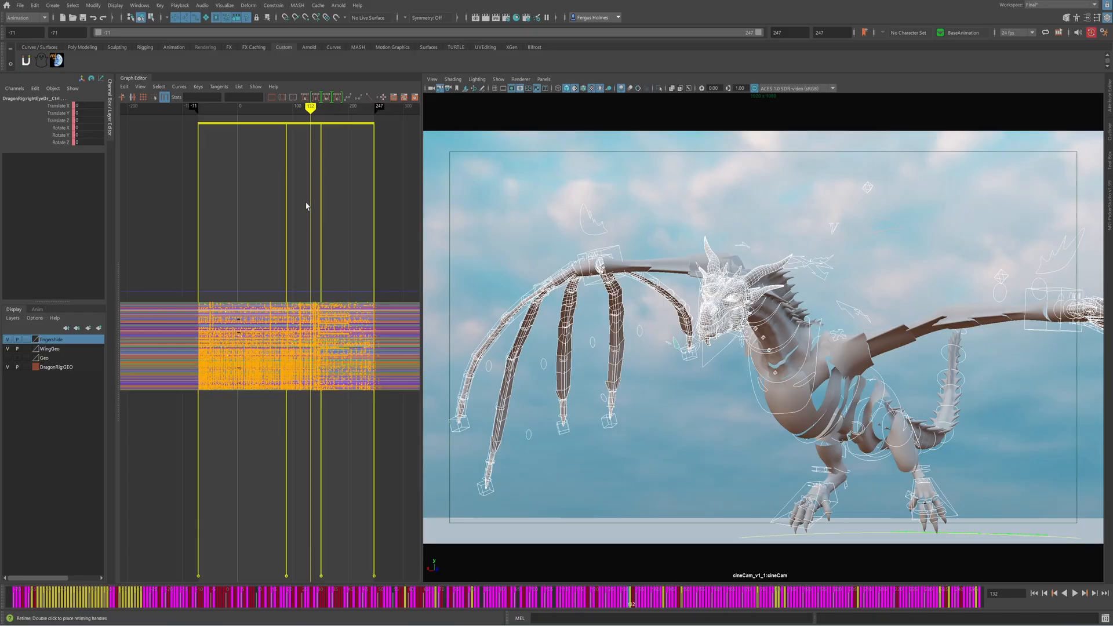
{"action": "left_click_drag", "start_coordinate": [312, 109], "coordinate": [342, 109]}
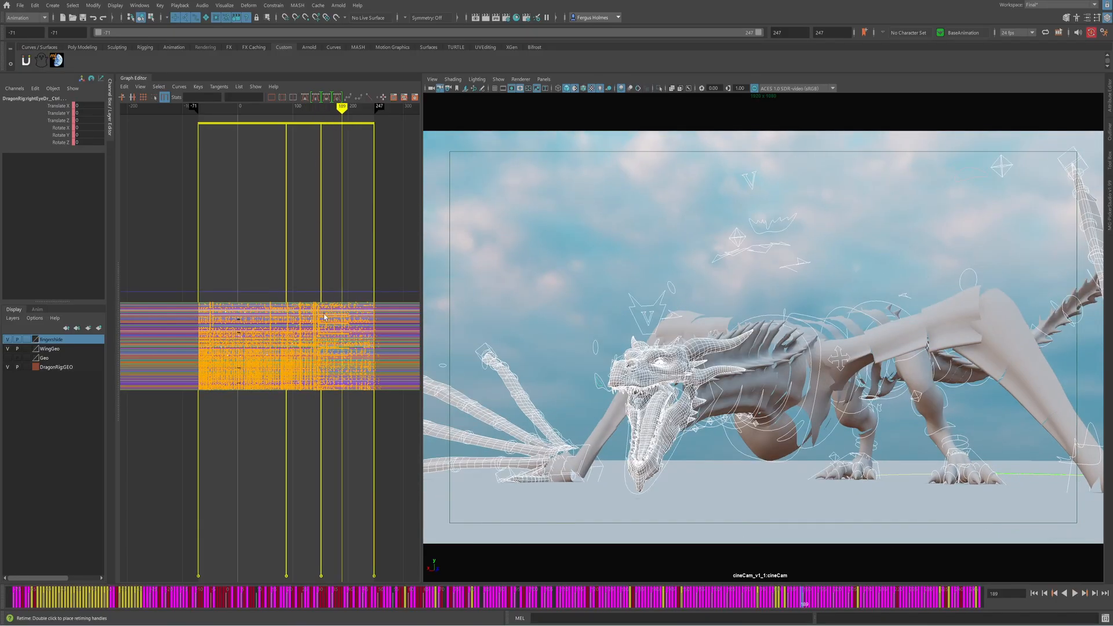
{"action": "left_click_drag", "start_coordinate": [356, 123], "coordinate": [274, 109]}
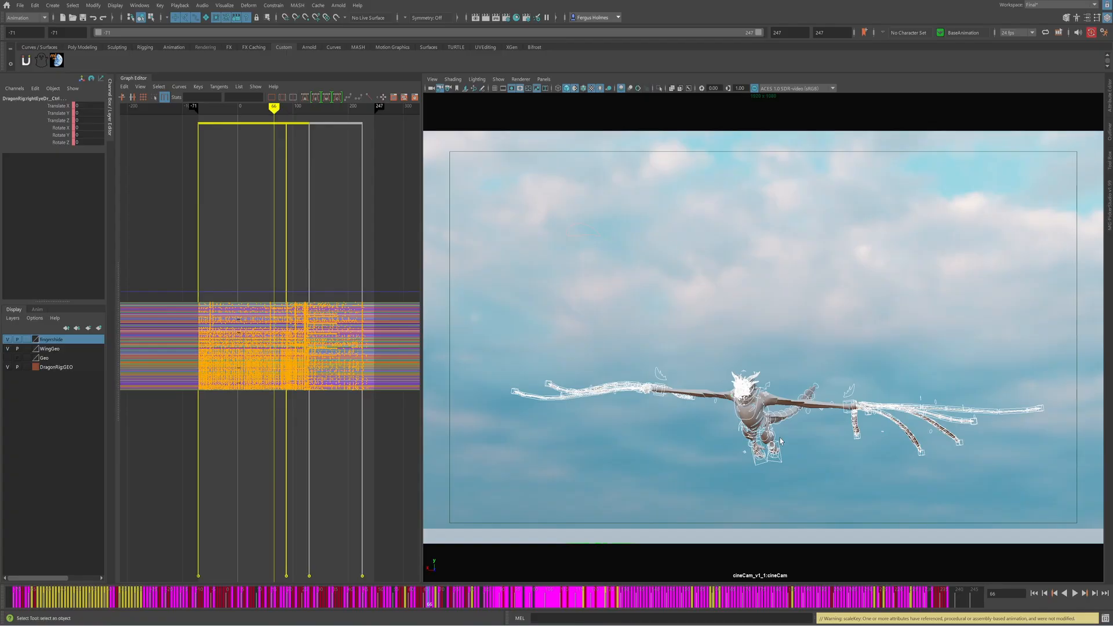
Switch the viewport to the persp camera and play back the retimed dragon animation
{"action": "left_click_drag", "start_coordinate": [275, 109], "coordinate": [272, 109]}
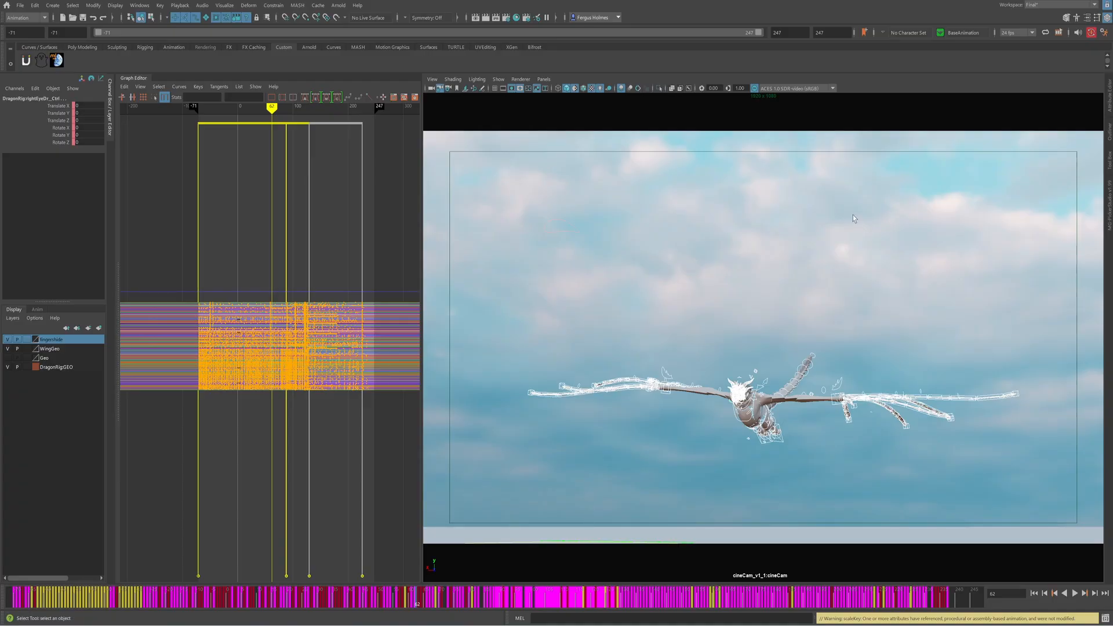
{"action": "left_click", "coordinate": [544, 79]}
{"action": "mouse_move", "coordinate": [557, 86]}
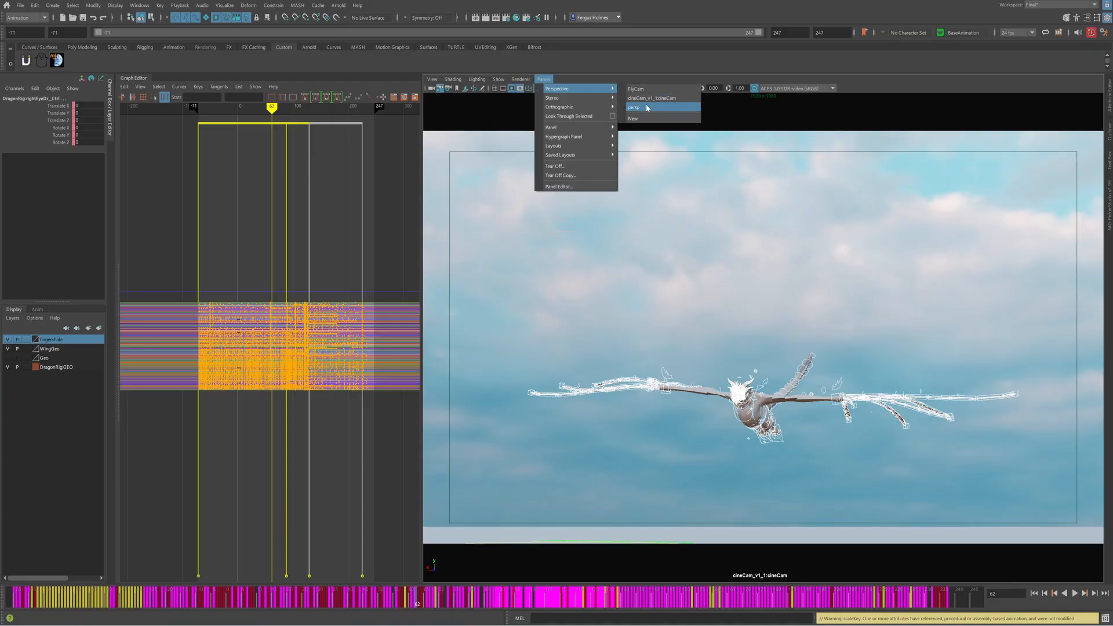
{"action": "left_click", "coordinate": [647, 108]}
{"action": "key", "text": "alt+v"}
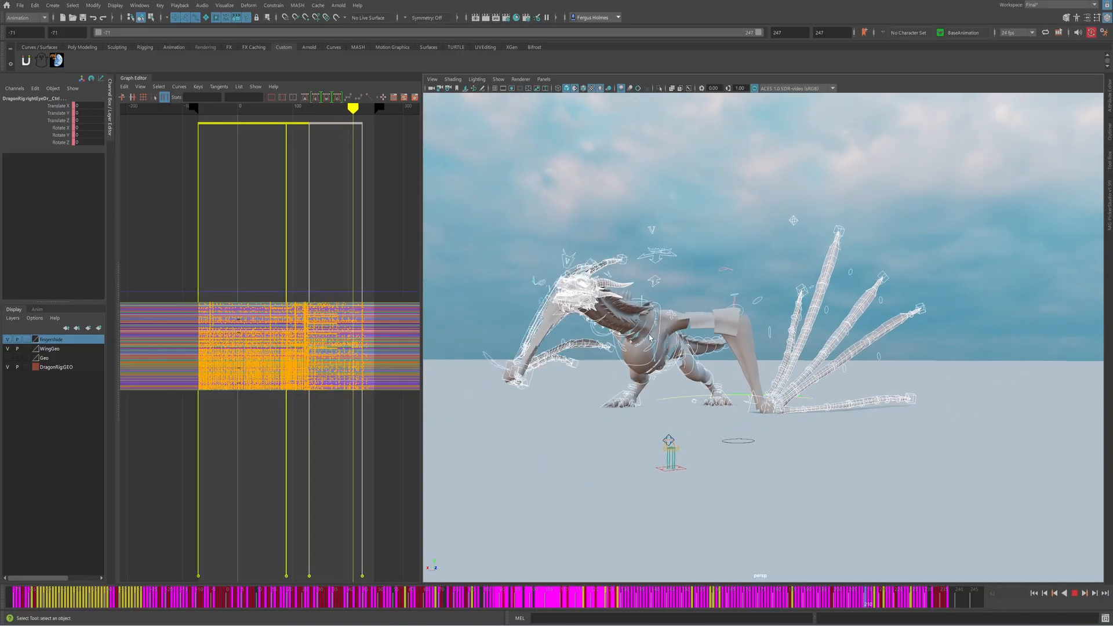
{"action": "key", "text": "alt+v"}
Select only the dragon's Fly_Ctrl control in the perspective view and go to frame 113
{"action": "scroll", "coordinate": [338, 287], "scroll_direction": "up", "scroll_amount": 3}
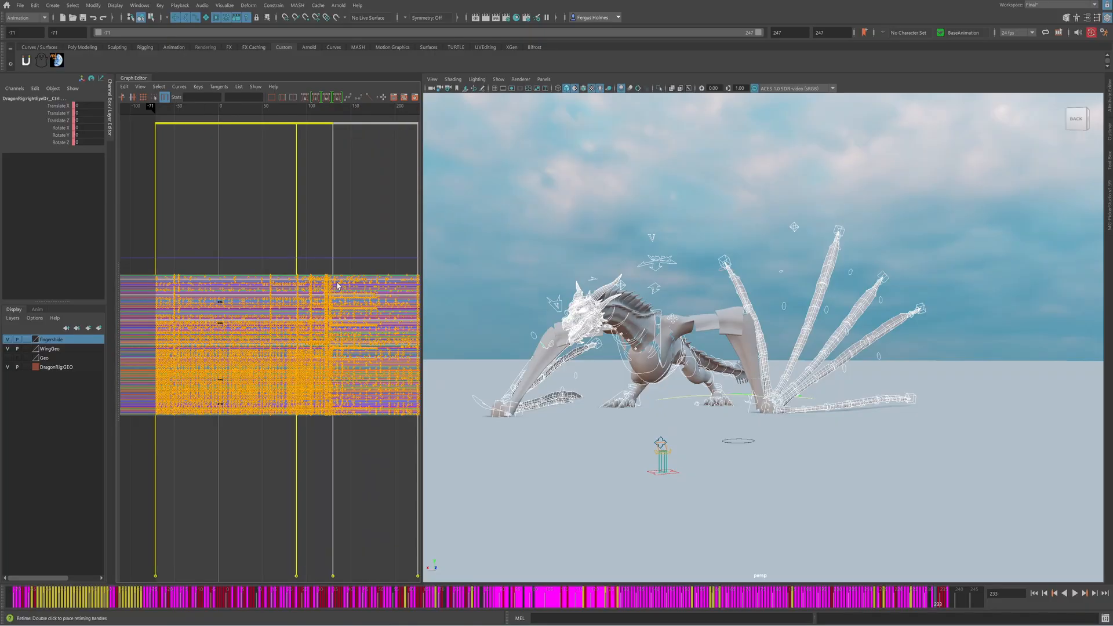
{"action": "right_click_drag", "start_coordinate": [339, 286], "coordinate": [339, 264], "text": "alt+shift"}
{"action": "middle_click_drag", "start_coordinate": [364, 268], "coordinate": [333, 262], "text": "alt"}
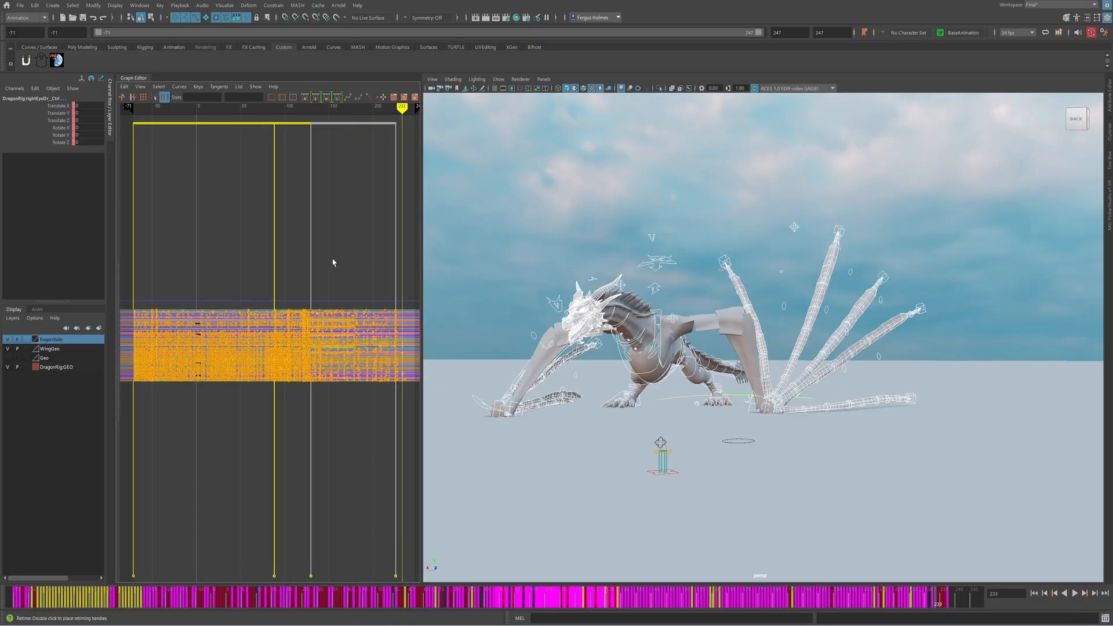
{"action": "scroll", "coordinate": [284, 330], "scroll_direction": "up", "scroll_amount": 3}
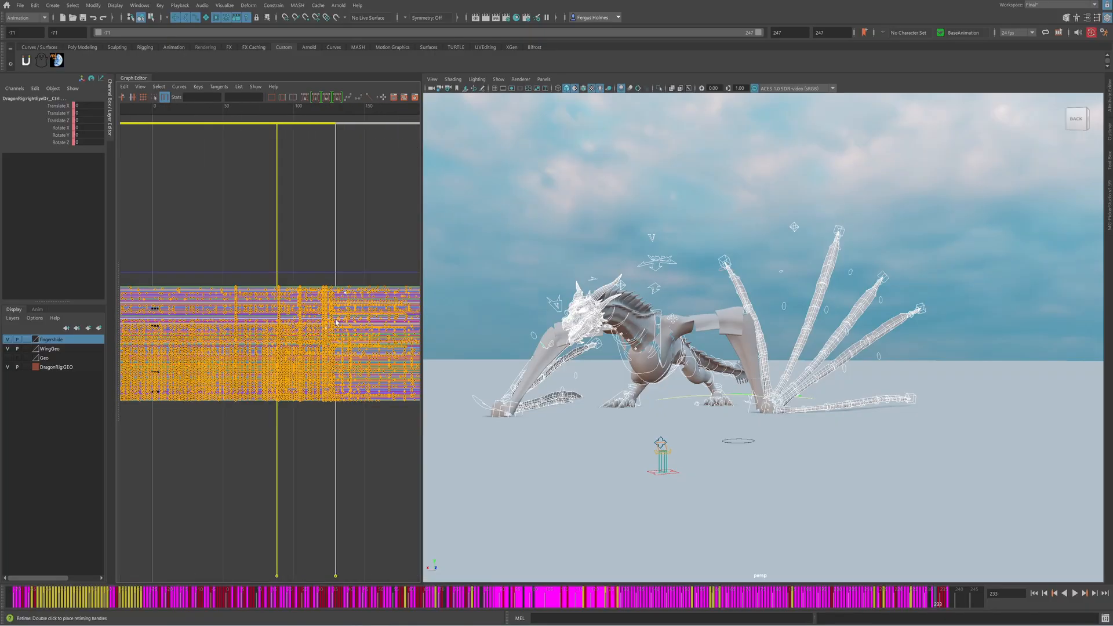
{"action": "left_click", "coordinate": [666, 291]}
{"action": "left_click_drag", "start_coordinate": [676, 294], "coordinate": [668, 298], "text": "alt"}
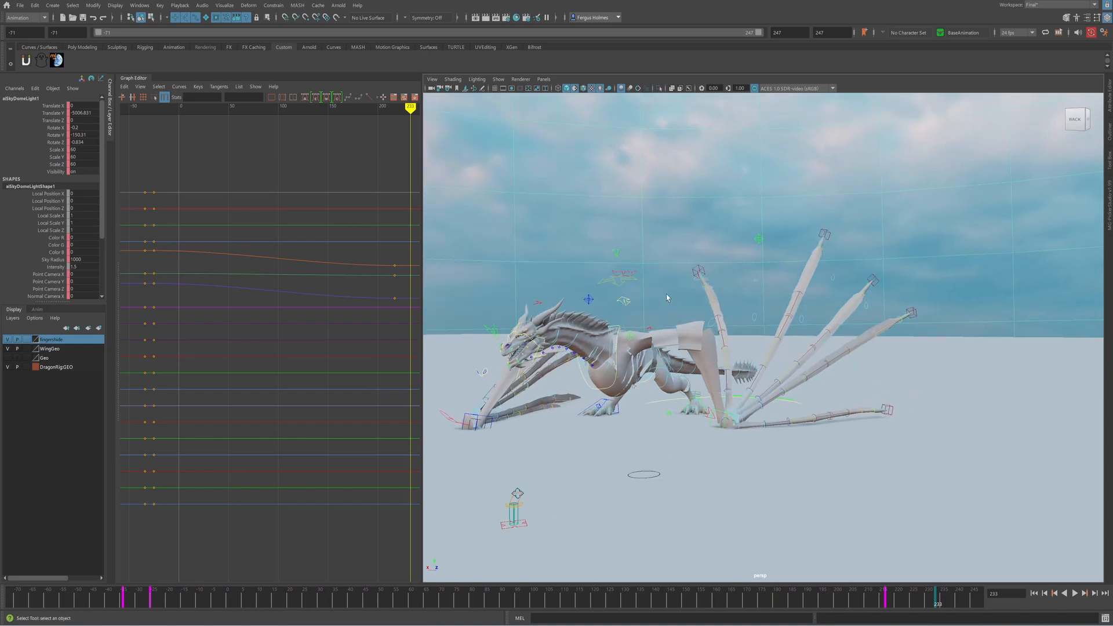
{"action": "left_click", "coordinate": [620, 275]}
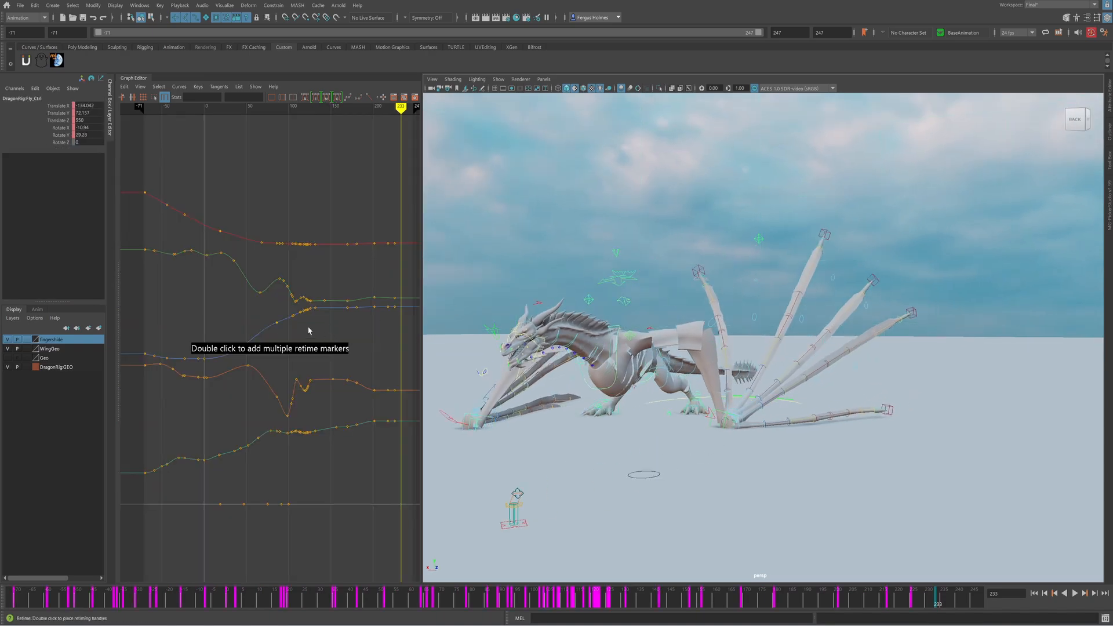
{"action": "left_click_drag", "start_coordinate": [384, 111], "coordinate": [299, 108]}
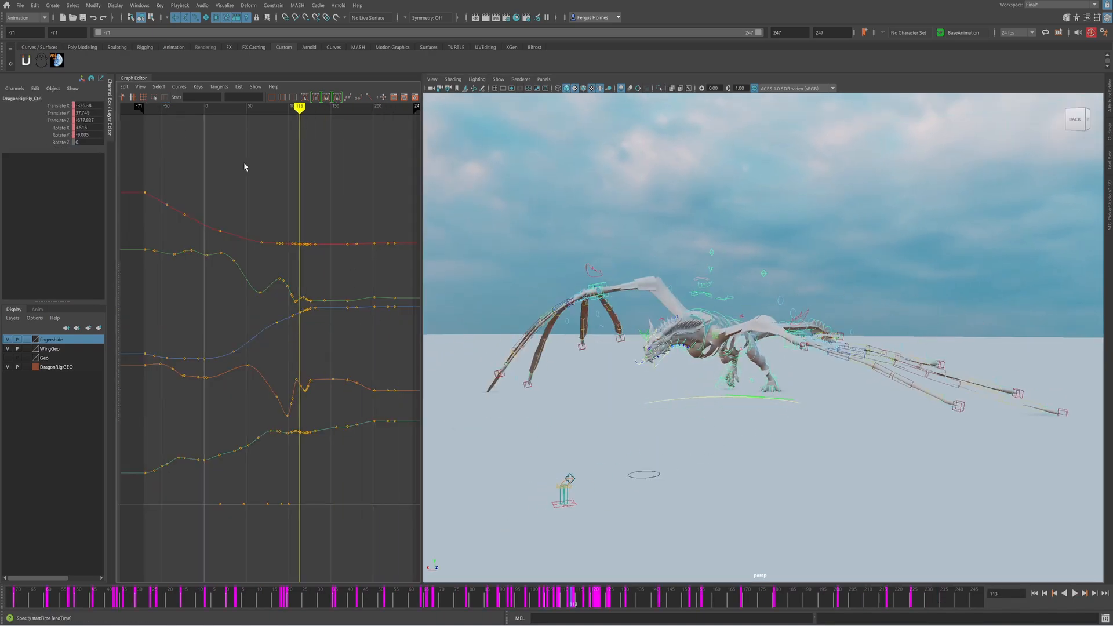
Examine Fly_Ctrl's curves up close around the landing keys while playing that part of the animation
{"action": "right_click_drag", "start_coordinate": [311, 260], "coordinate": [305, 249], "text": "alt+shift"}
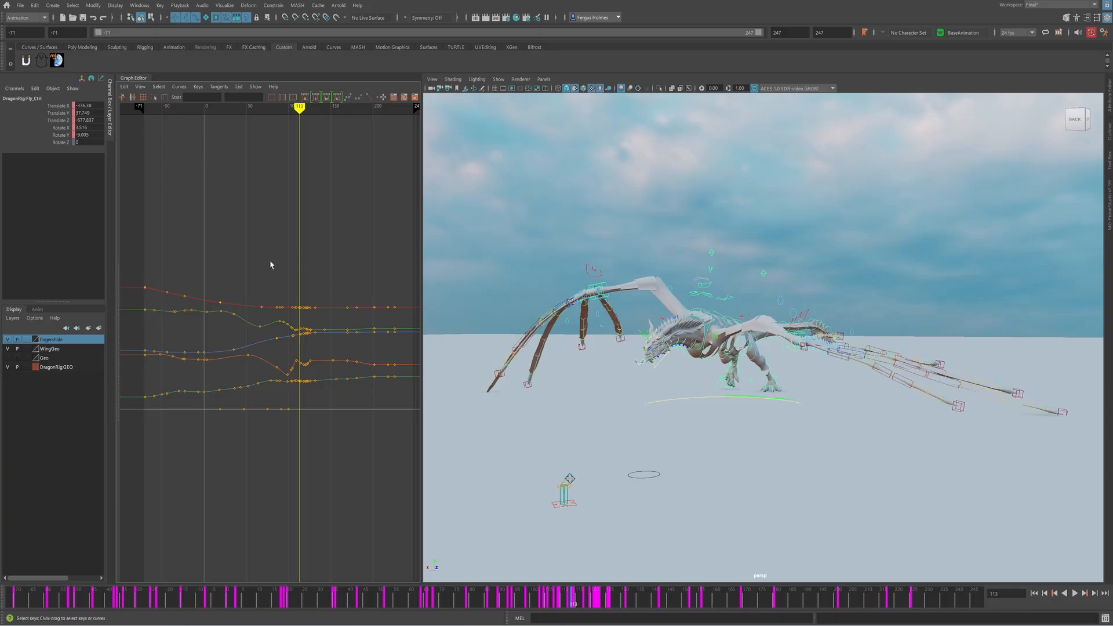
{"action": "left_click", "coordinate": [166, 98]}
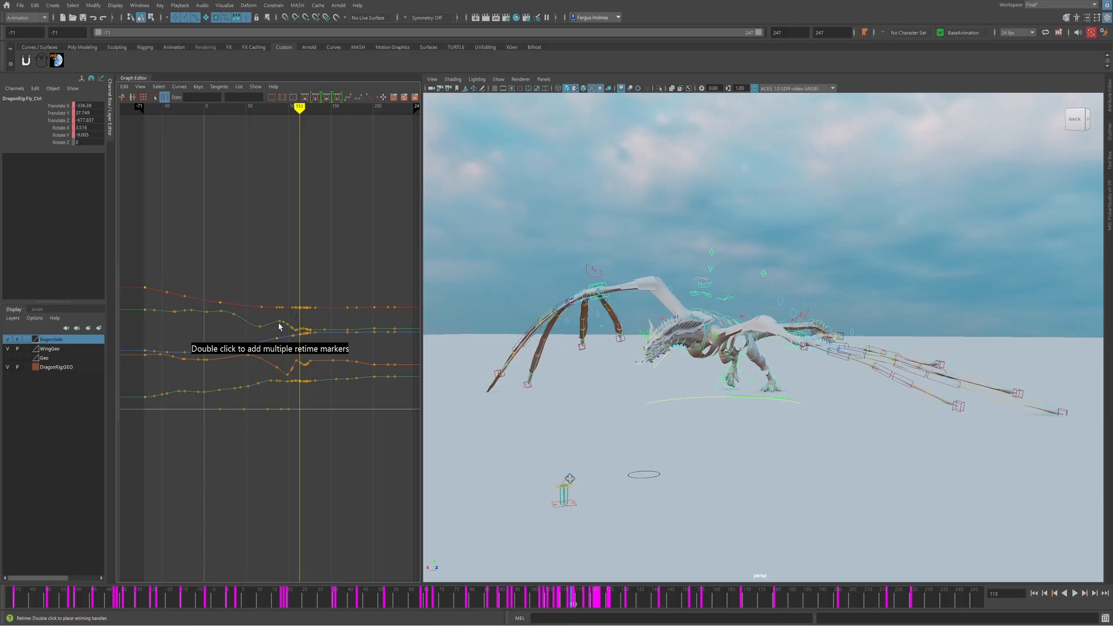
{"action": "key", "text": "q"}
{"action": "right_click_drag", "start_coordinate": [325, 318], "coordinate": [355, 375], "text": "alt"}
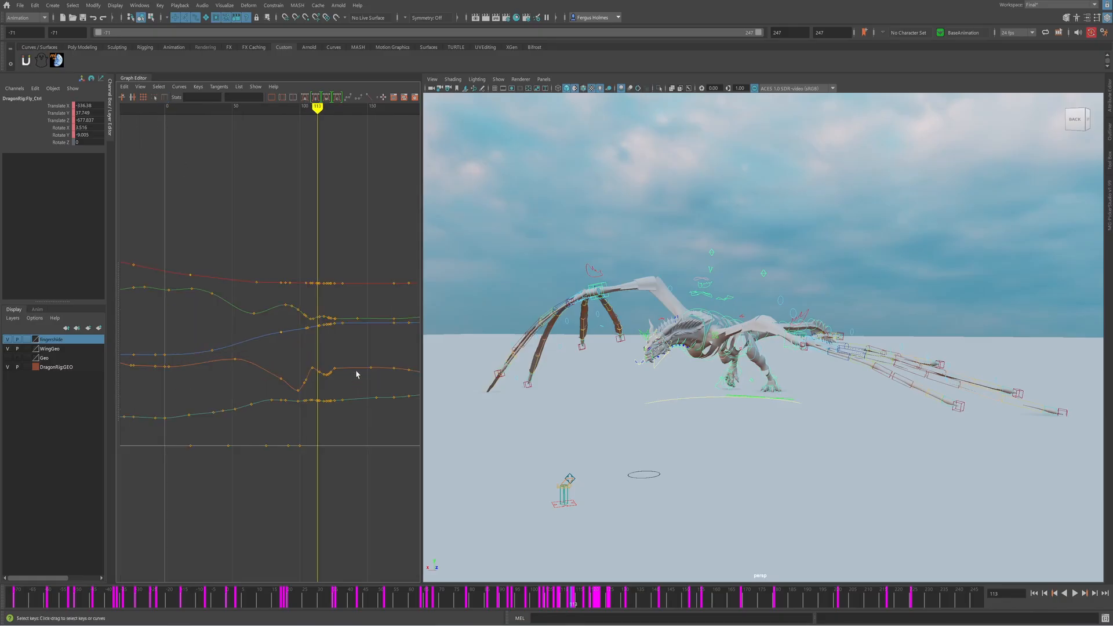
{"action": "middle_click_drag", "start_coordinate": [355, 375], "coordinate": [337, 370], "text": "alt"}
{"action": "right_click_drag", "start_coordinate": [309, 329], "coordinate": [327, 352], "text": "alt"}
{"action": "key", "text": "alt+v"}
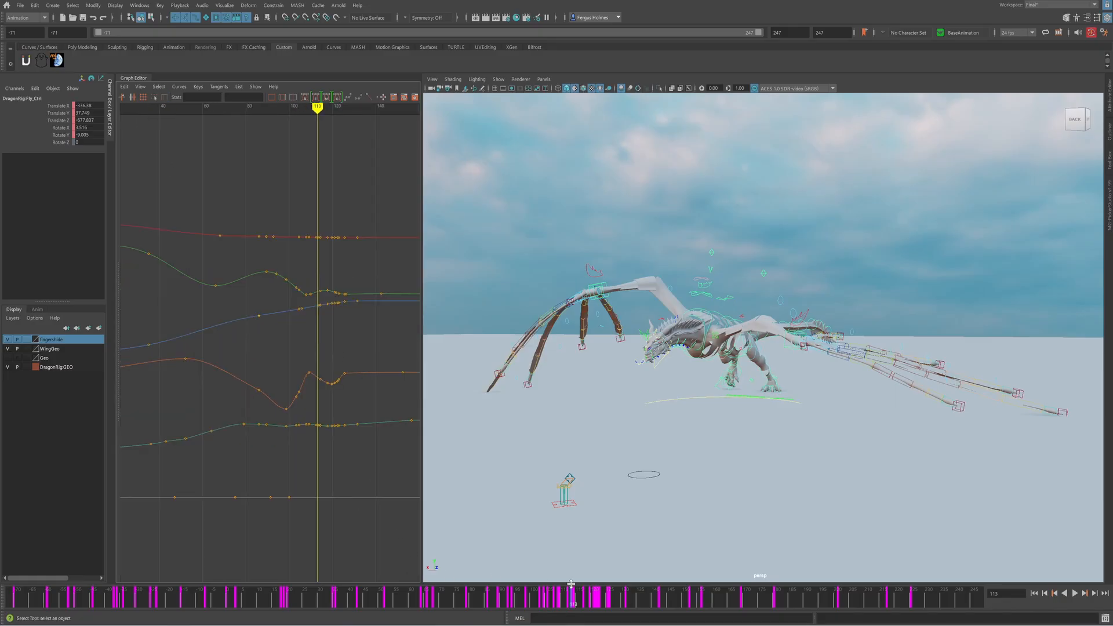
{"action": "key", "text": "alt+v"}
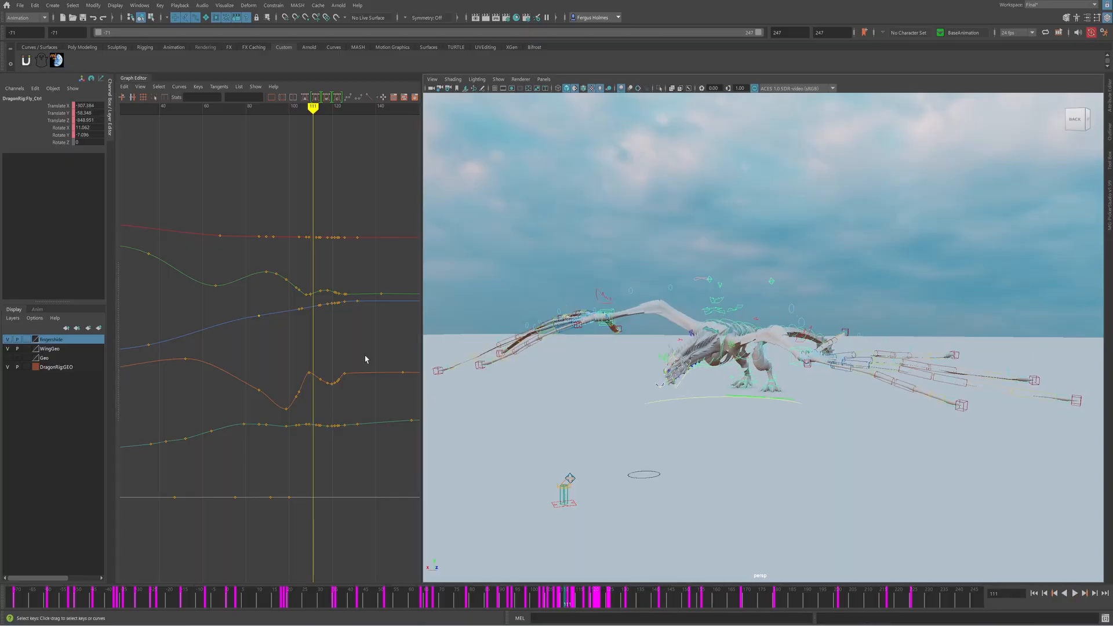
{"action": "middle_click_drag", "start_coordinate": [362, 352], "coordinate": [346, 353], "text": "alt"}
{"action": "right_click_drag", "start_coordinate": [346, 353], "coordinate": [324, 306], "text": "alt+shift"}
{"action": "middle_click_drag", "start_coordinate": [325, 290], "coordinate": [305, 372], "text": "alt"}
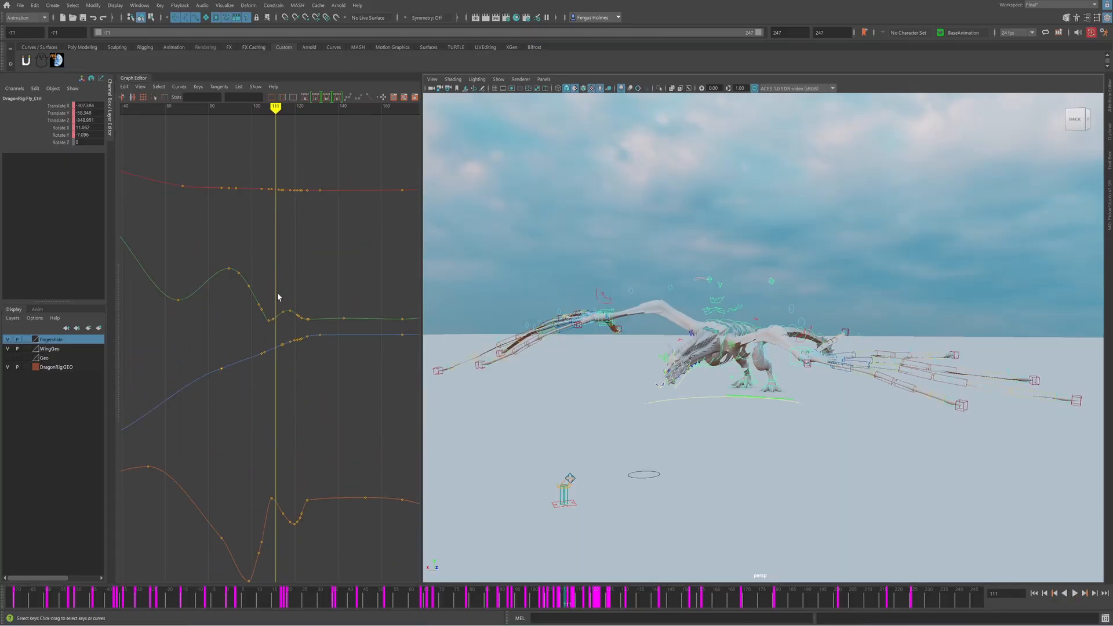
Select Fly_Ctrl's Translate Y keys just after the landing dip to check their frame positions, and show the full curves again
{"action": "left_click_drag", "start_coordinate": [278, 292], "coordinate": [291, 323]}
{"action": "right_click_drag", "start_coordinate": [288, 324], "coordinate": [307, 304], "text": "alt"}
{"action": "left_click_drag", "start_coordinate": [413, 523], "coordinate": [415, 524]}
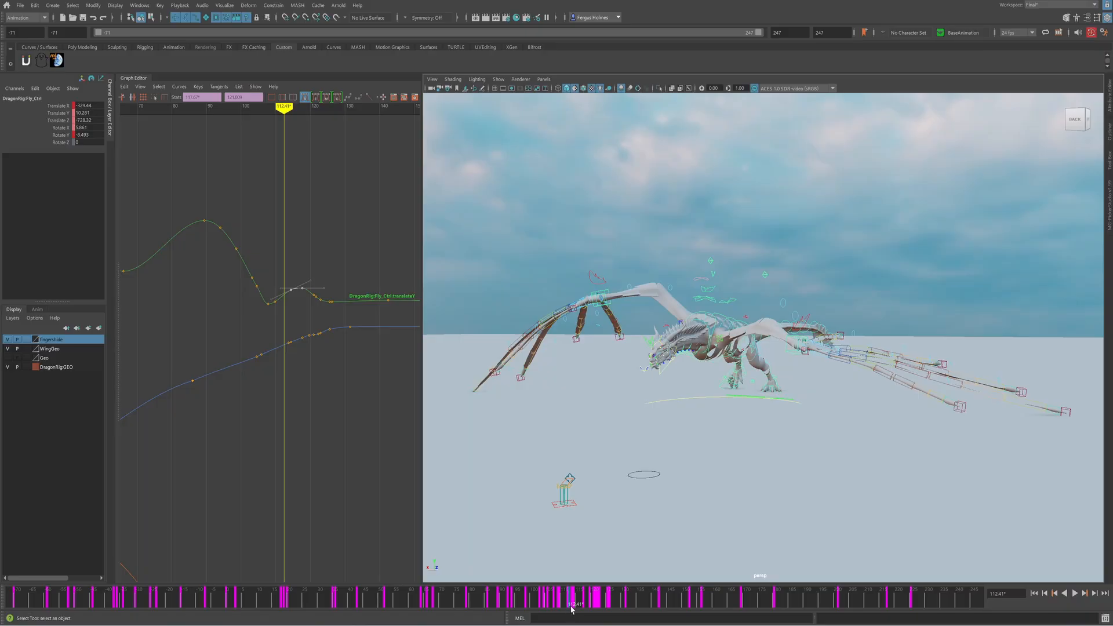
{"action": "left_click", "coordinate": [344, 376]}
{"action": "key", "text": "a"}
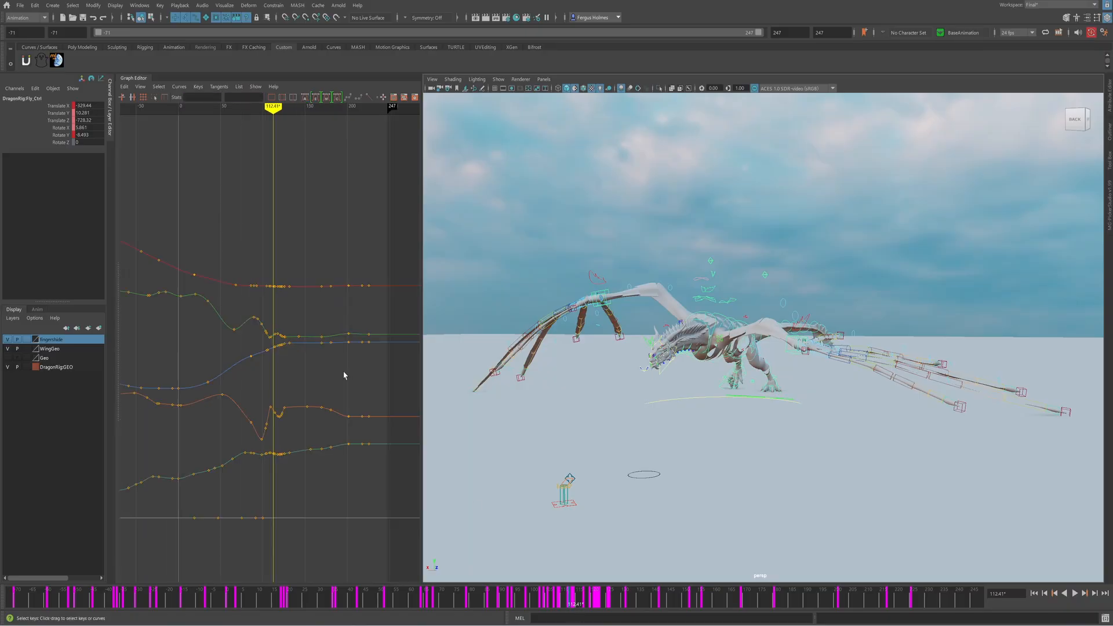
Select all of the dragon's rig controls in the perspective view at frame 64 and frame their curves in the Graph Editor
{"action": "scroll", "coordinate": [605, 233], "scroll_direction": "down", "scroll_amount": 4}
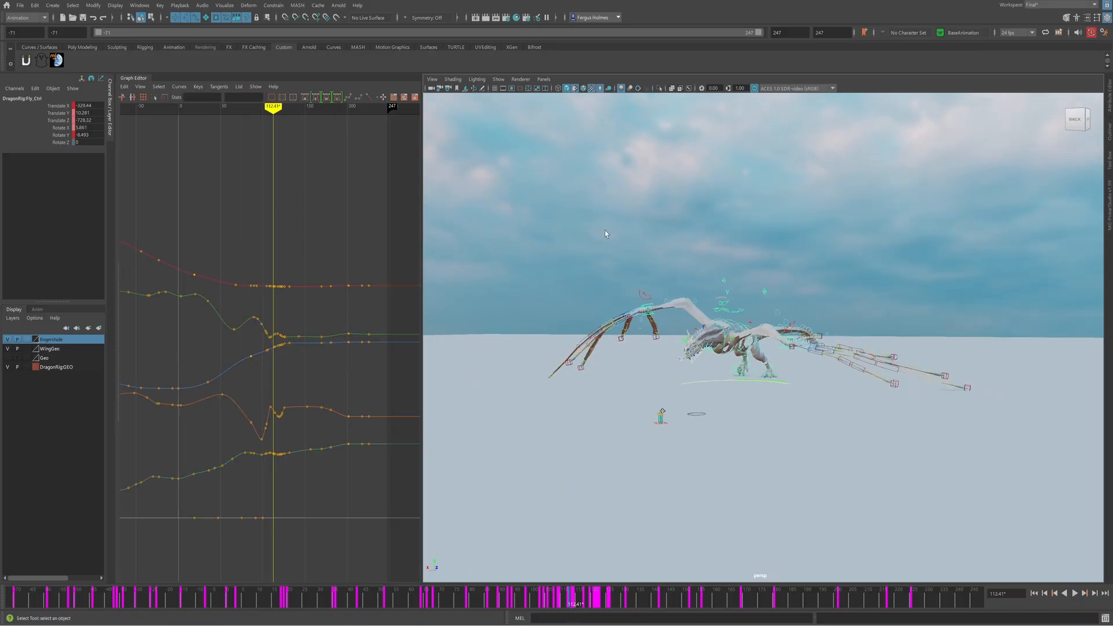
{"action": "left_click_drag", "start_coordinate": [566, 584], "coordinate": [422, 591]}
{"action": "left_click", "coordinate": [615, 185]}
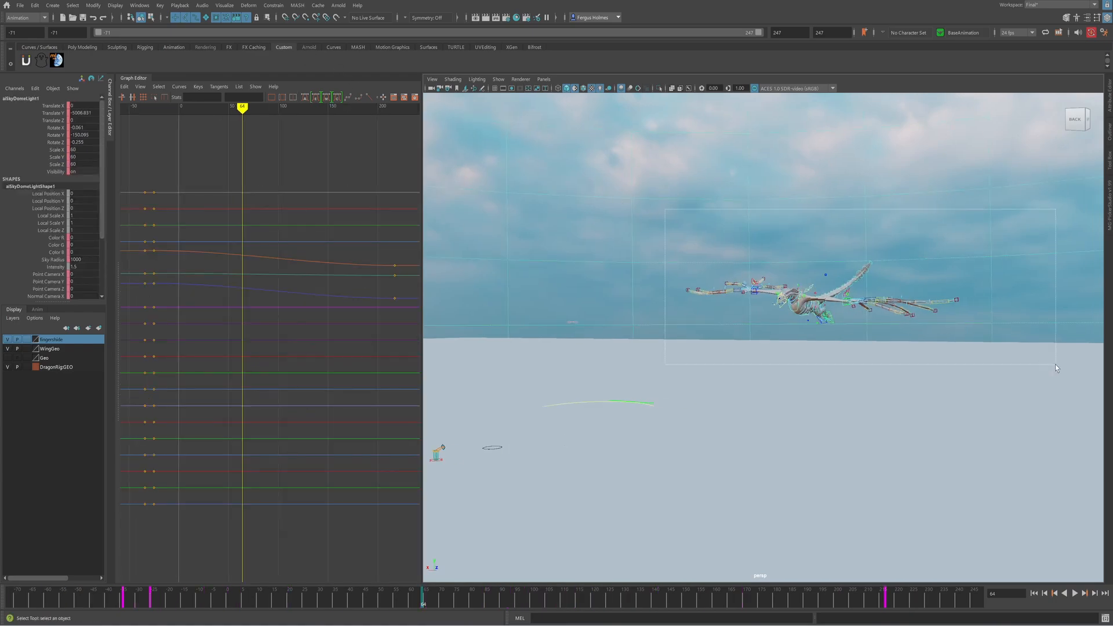
{"action": "left_click_drag", "start_coordinate": [1056, 364], "coordinate": [1055, 364]}
{"action": "key", "text": "a"}
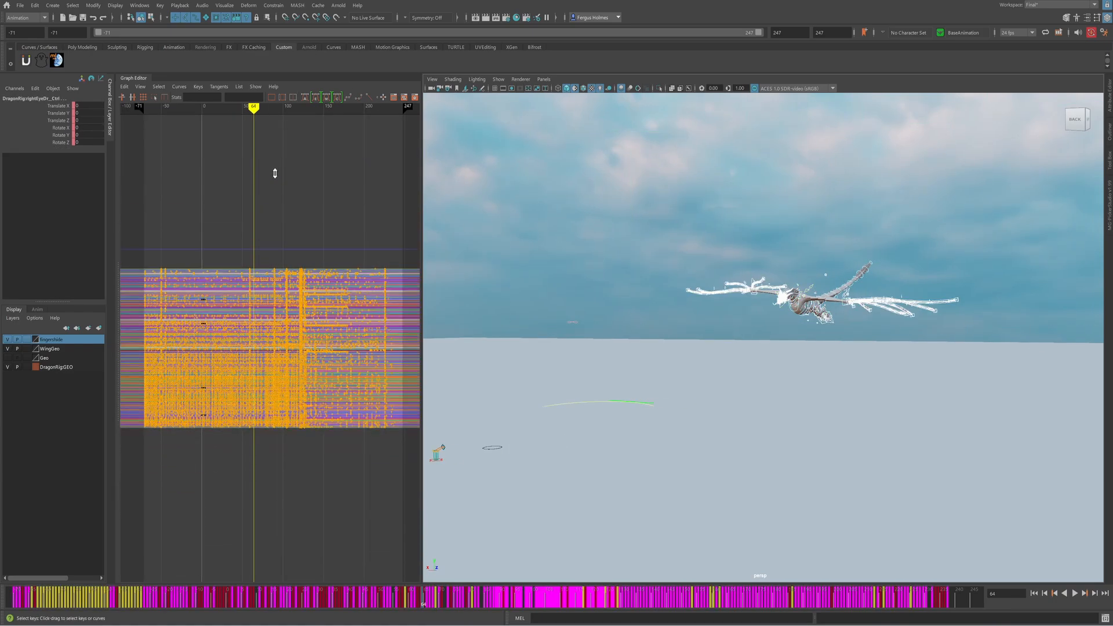
{"action": "right_click_drag", "start_coordinate": [275, 173], "coordinate": [304, 254], "text": "alt+shift"}
{"action": "middle_click_drag", "start_coordinate": [236, 291], "coordinate": [251, 290], "text": "alt"}
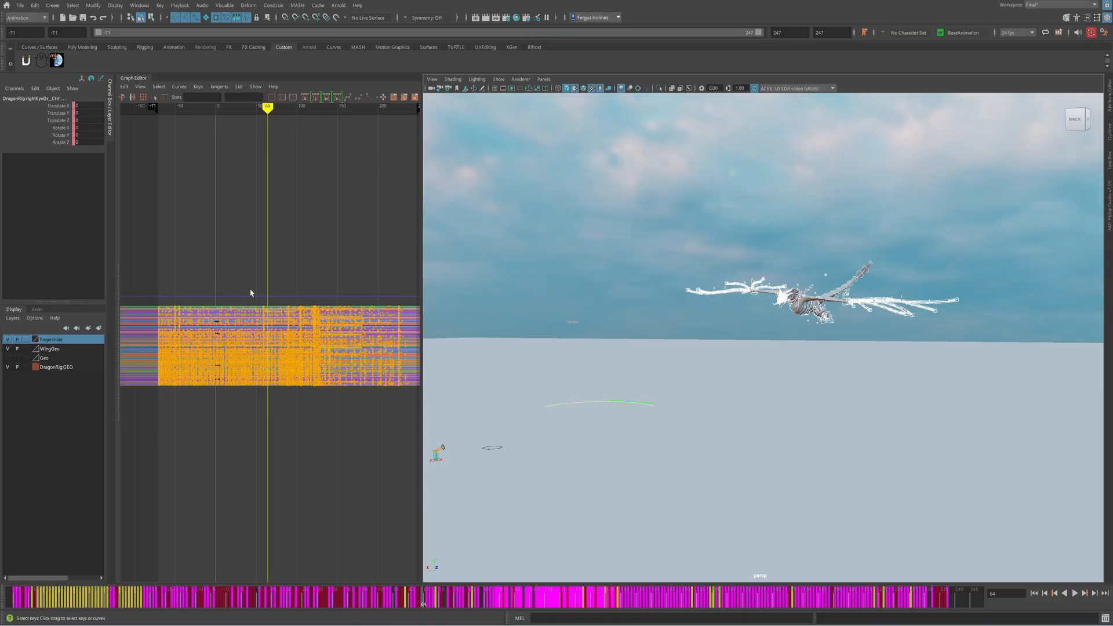
{"action": "right_click_drag", "start_coordinate": [313, 274], "coordinate": [264, 275], "text": "alt+shift"}
{"action": "right_click_drag", "start_coordinate": [264, 277], "coordinate": [286, 279], "text": "alt"}
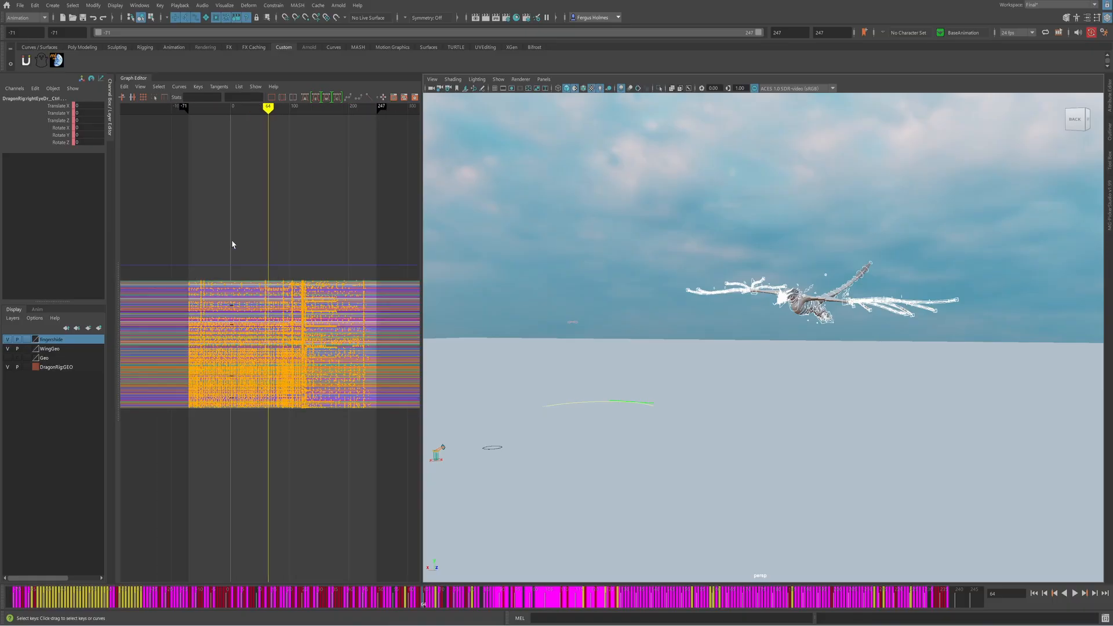
Select the whole rig's keys from about frame 20 through the landing, snap them to whole frames and clear the key selection
{"action": "left_click_drag", "start_coordinate": [243, 243], "coordinate": [326, 457]}
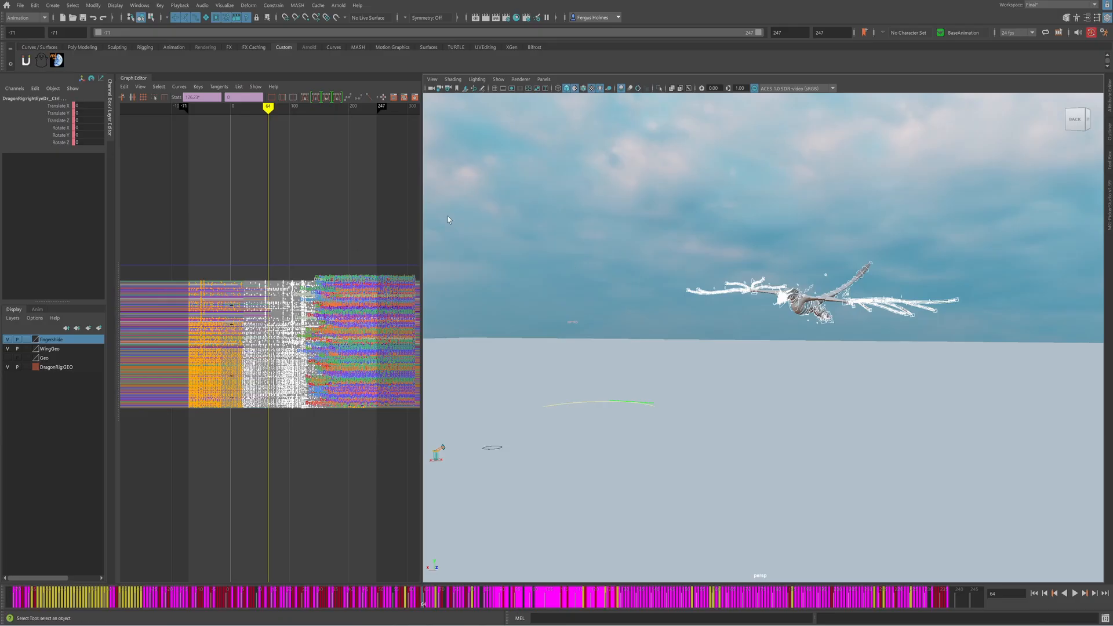
{"action": "left_click", "coordinate": [124, 87]}
{"action": "left_click", "coordinate": [137, 182]}
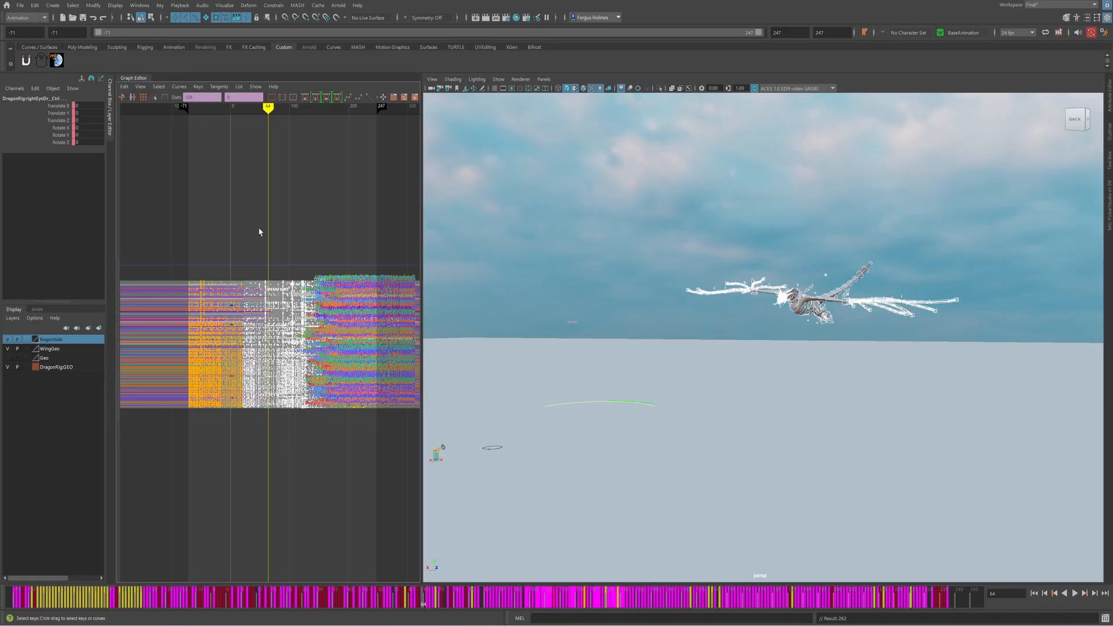
{"action": "left_click", "coordinate": [271, 429]}
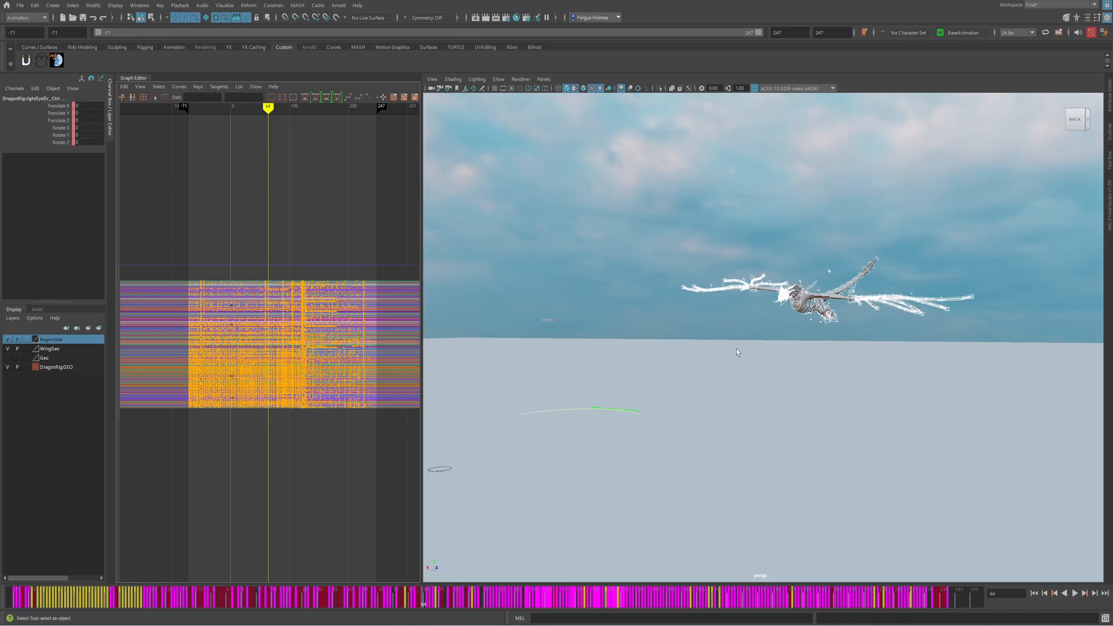
Play the rig's animation through to the landing, stop at frame 148 and select only the dragon's Fly_Ctrl control
{"action": "key", "text": "alt+v"}
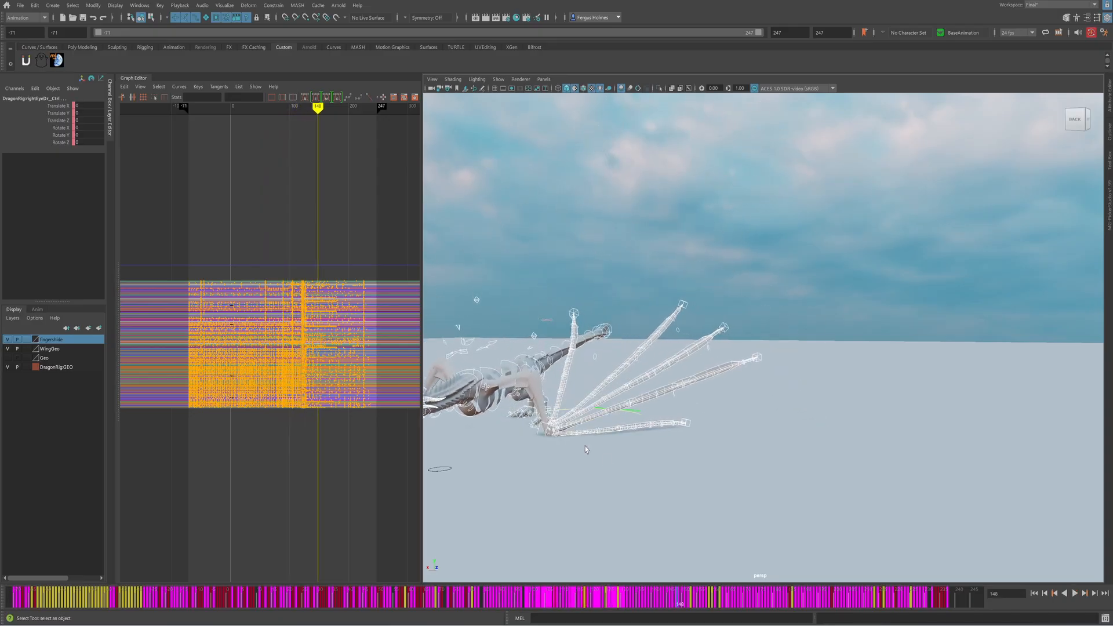
{"action": "key", "text": "Escape"}
{"action": "left_click", "coordinate": [622, 323]}
{"action": "left_click", "coordinate": [616, 280]}
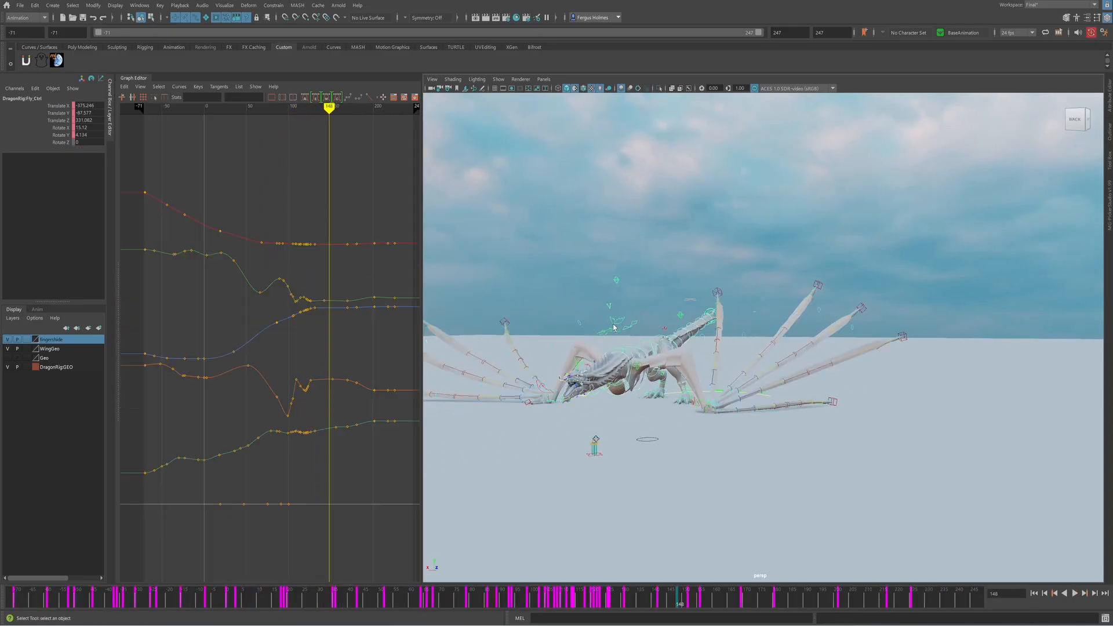
Lower Fly_Ctrl's Rotate X key at frame 103 to about -47 to smooth the kink in the rising curve
{"action": "scroll", "coordinate": [352, 317], "scroll_direction": "up", "scroll_amount": 3}
{"action": "middle_click_drag", "start_coordinate": [332, 275], "coordinate": [313, 265], "text": "alt"}
{"action": "right_click_drag", "start_coordinate": [313, 265], "coordinate": [333, 325], "text": "alt"}
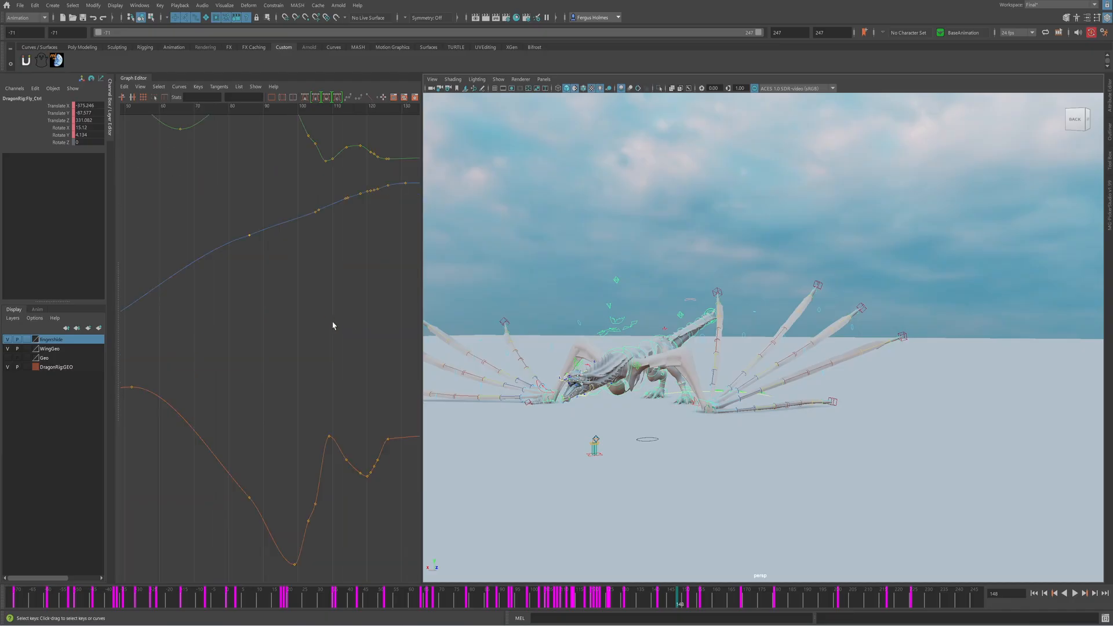
{"action": "middle_click_drag", "start_coordinate": [333, 325], "coordinate": [325, 232], "text": "alt"}
{"action": "right_click_drag", "start_coordinate": [325, 231], "coordinate": [341, 360], "text": "alt+shift"}
{"action": "left_click", "coordinate": [294, 108]}
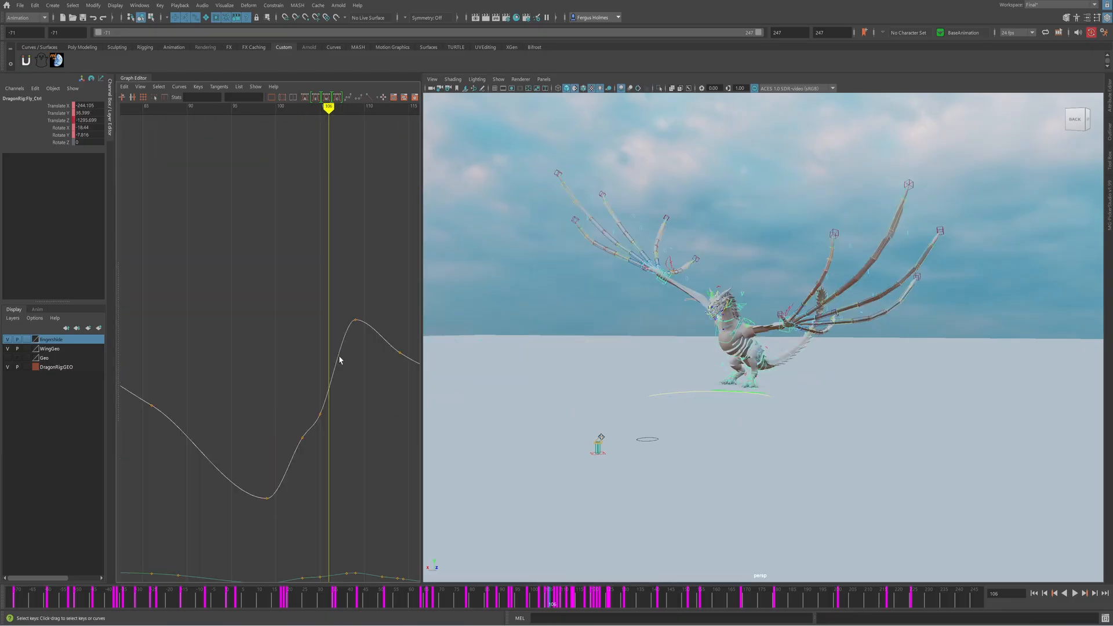
{"action": "middle_click_drag", "start_coordinate": [340, 360], "coordinate": [305, 320], "text": "alt"}
{"action": "key", "text": "alt+comma"}
{"action": "right_click_drag", "start_coordinate": [298, 325], "coordinate": [325, 347], "text": "alt"}
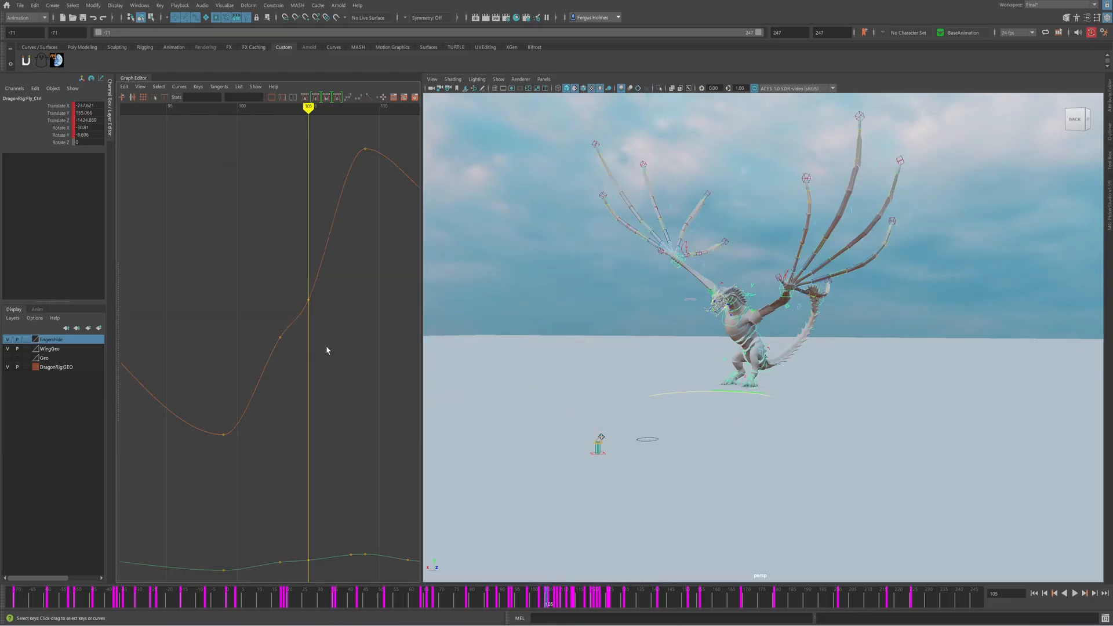
{"action": "middle_click_drag", "start_coordinate": [326, 348], "coordinate": [305, 291], "text": "alt"}
{"action": "key", "text": "alt+comma"}
{"action": "left_click_drag", "start_coordinate": [251, 268], "coordinate": [279, 304]}
{"action": "middle_click_drag", "start_coordinate": [279, 307], "coordinate": [280, 320], "text": "shift"}
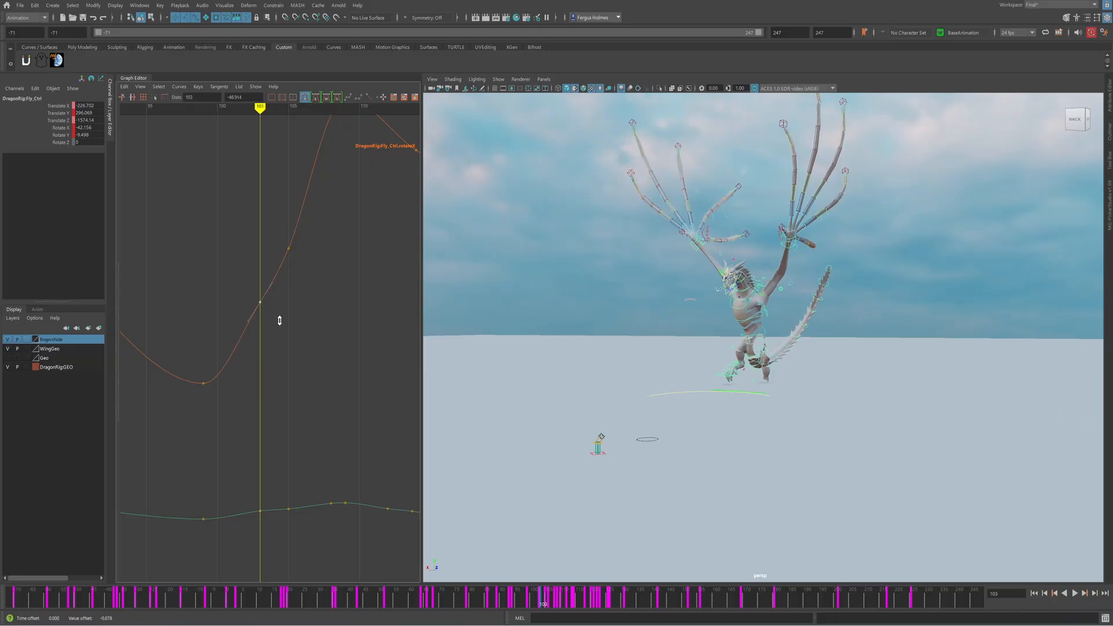
Raise Fly_Ctrl's Rotate X key at frame 105 slightly to even out the rising curve
{"action": "key", "text": "period"}
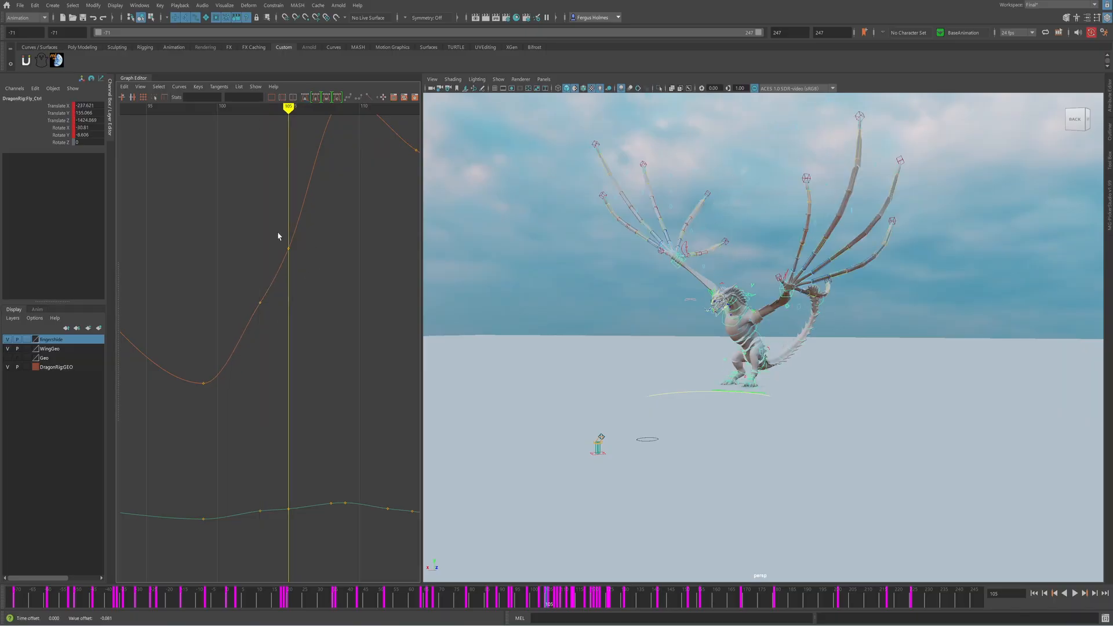
{"action": "left_click_drag", "start_coordinate": [278, 235], "coordinate": [300, 259]}
{"action": "middle_click_drag", "start_coordinate": [302, 261], "coordinate": [303, 254], "text": "shift"}
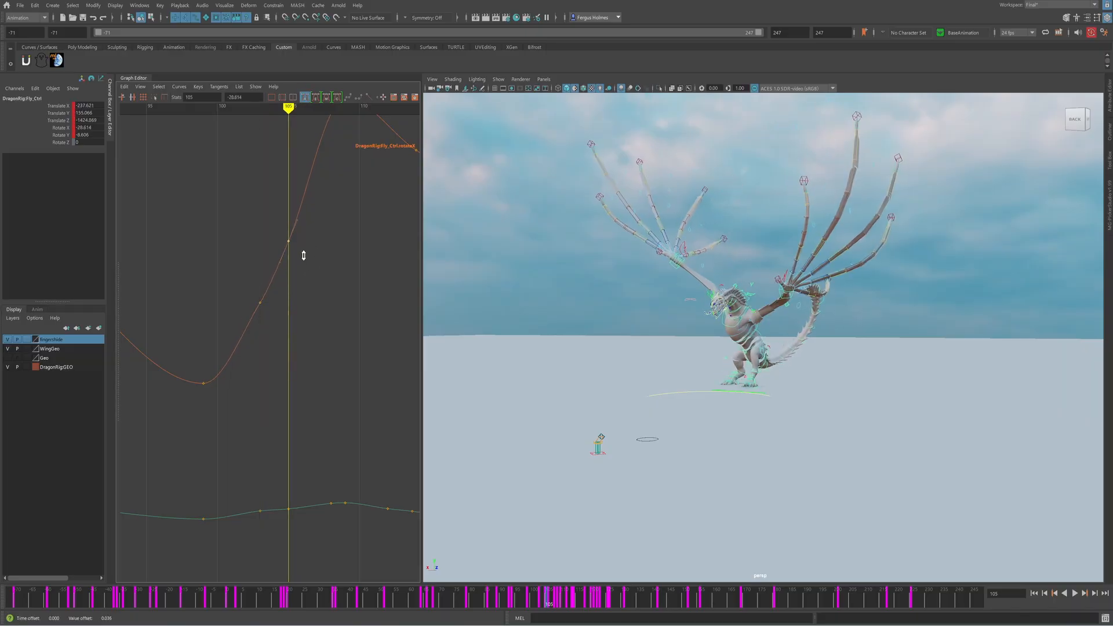
Smooth Fly_Ctrl's Translate Y curve before the landing dip by lowering the frame 105 key and raising the frame 103 key slightly
{"action": "scroll", "coordinate": [305, 254], "scroll_direction": "down", "scroll_amount": 5}
{"action": "right_click_drag", "start_coordinate": [305, 253], "coordinate": [308, 218], "text": "alt+shift"}
{"action": "middle_click_drag", "start_coordinate": [293, 176], "coordinate": [281, 375], "text": "alt"}
{"action": "scroll", "coordinate": [279, 360], "scroll_direction": "up", "scroll_amount": 5}
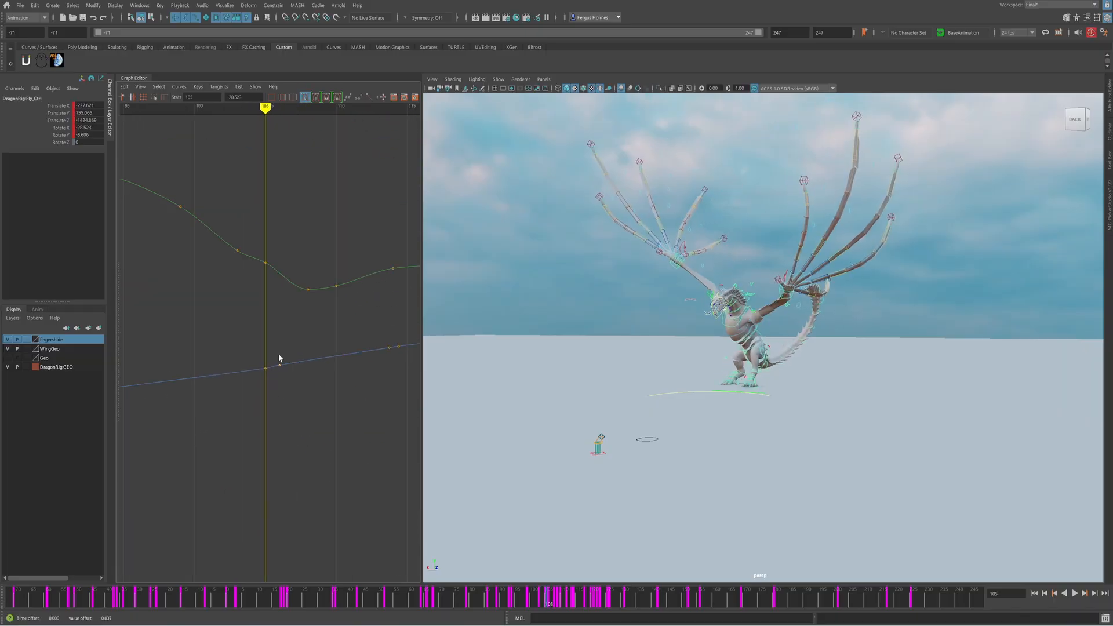
{"action": "left_click_drag", "start_coordinate": [260, 246], "coordinate": [278, 269]}
{"action": "middle_click_drag", "start_coordinate": [279, 263], "coordinate": [277, 269], "text": "shift"}
{"action": "key", "text": "comma"}
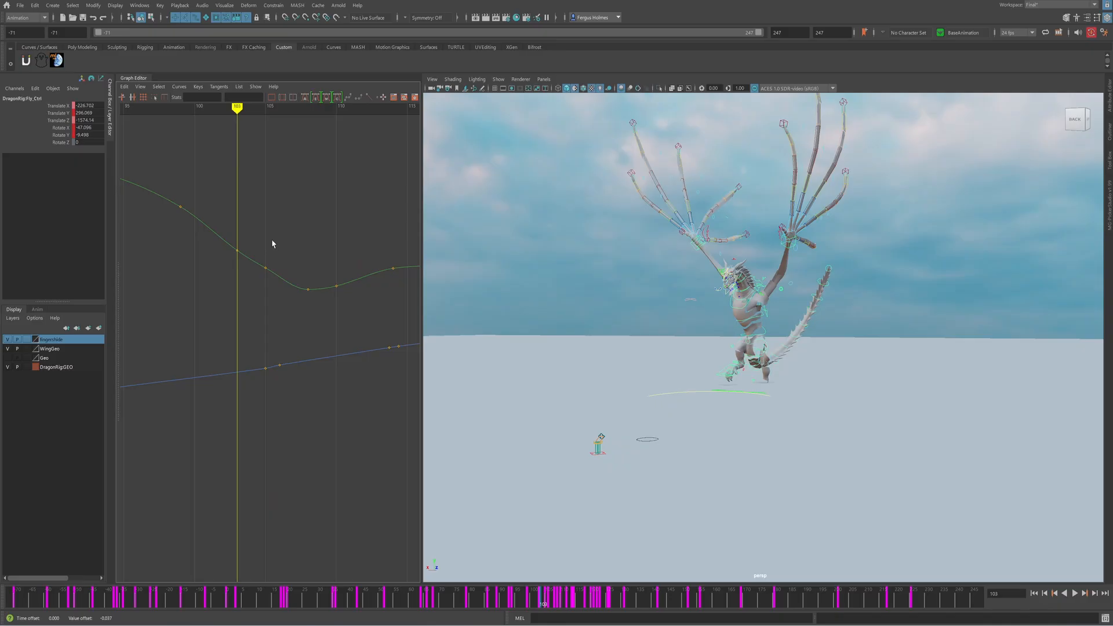
{"action": "left_click_drag", "start_coordinate": [251, 238], "coordinate": [235, 256]}
{"action": "middle_click_drag", "start_coordinate": [261, 253], "coordinate": [262, 251], "text": "shift"}
{"action": "left_click", "coordinate": [313, 246]}
Delete Fly_Ctrl's Translate Z key at frame 106
{"action": "middle_click_drag", "start_coordinate": [338, 369], "coordinate": [332, 333], "text": "alt"}
{"action": "key", "text": "period"}
{"action": "key", "text": "period"}
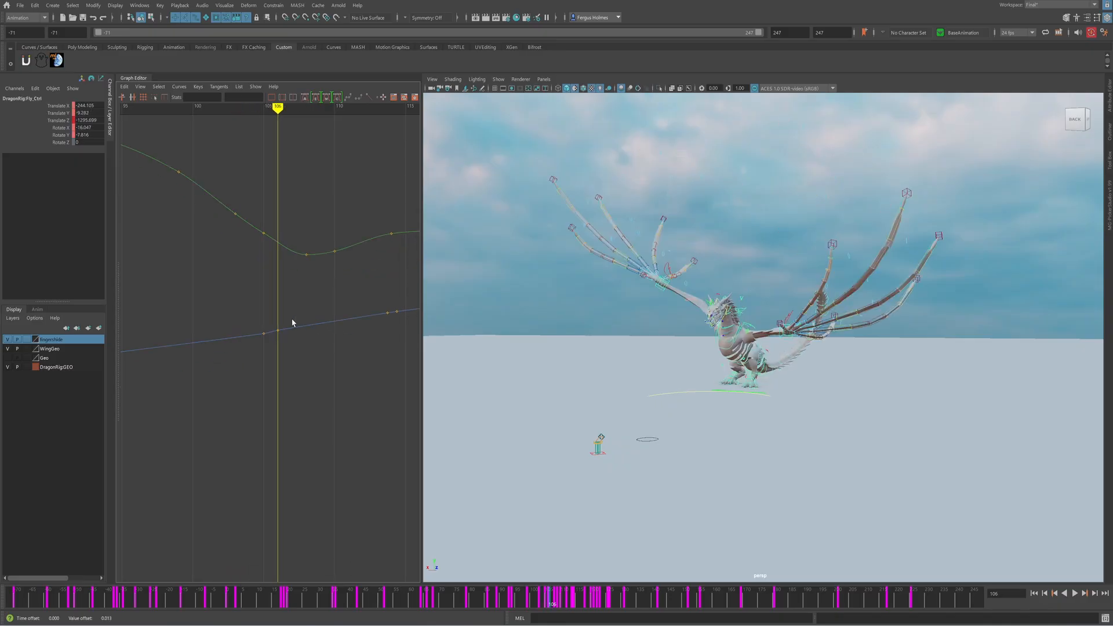
{"action": "scroll", "coordinate": [286, 342], "scroll_direction": "up", "scroll_amount": 5}
{"action": "left_click_drag", "start_coordinate": [283, 311], "coordinate": [293, 331]}
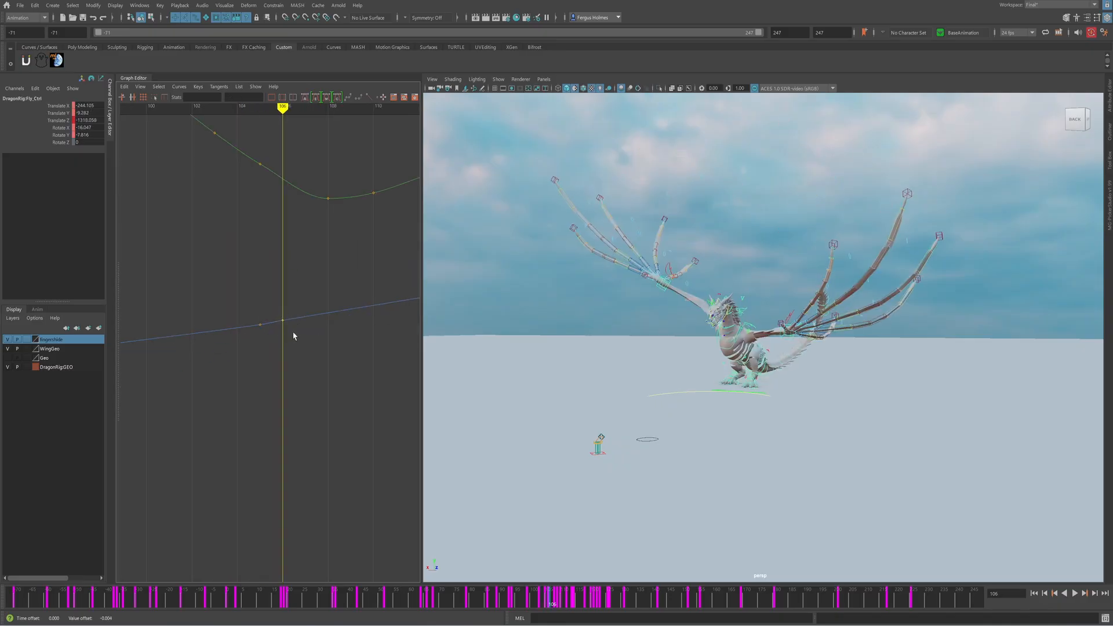
{"action": "middle_click_drag", "start_coordinate": [294, 329], "coordinate": [276, 330], "text": "shift"}
{"action": "key", "text": "Delete"}
Examine Fly_Ctrl's remaining translation and rotation curves around the landing keys
{"action": "scroll", "coordinate": [291, 328], "scroll_direction": "down", "scroll_amount": 6}
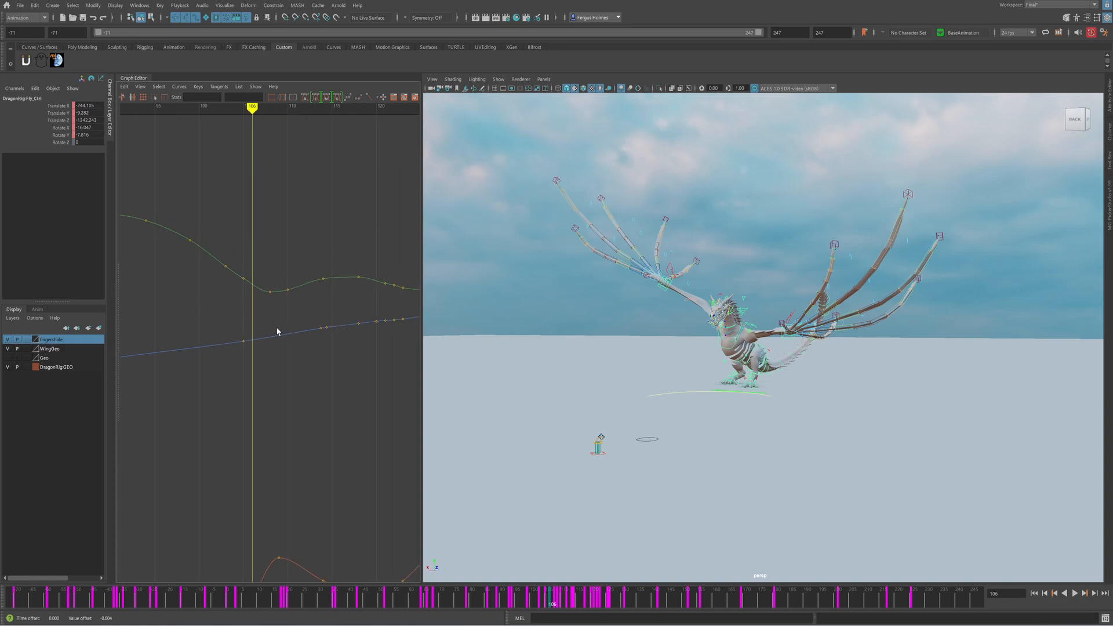
{"action": "scroll", "coordinate": [284, 320], "scroll_direction": "down", "scroll_amount": 8}
{"action": "middle_click_drag", "start_coordinate": [275, 265], "coordinate": [275, 271], "text": "alt"}
{"action": "scroll", "coordinate": [275, 271], "scroll_direction": "up", "scroll_amount": 6}
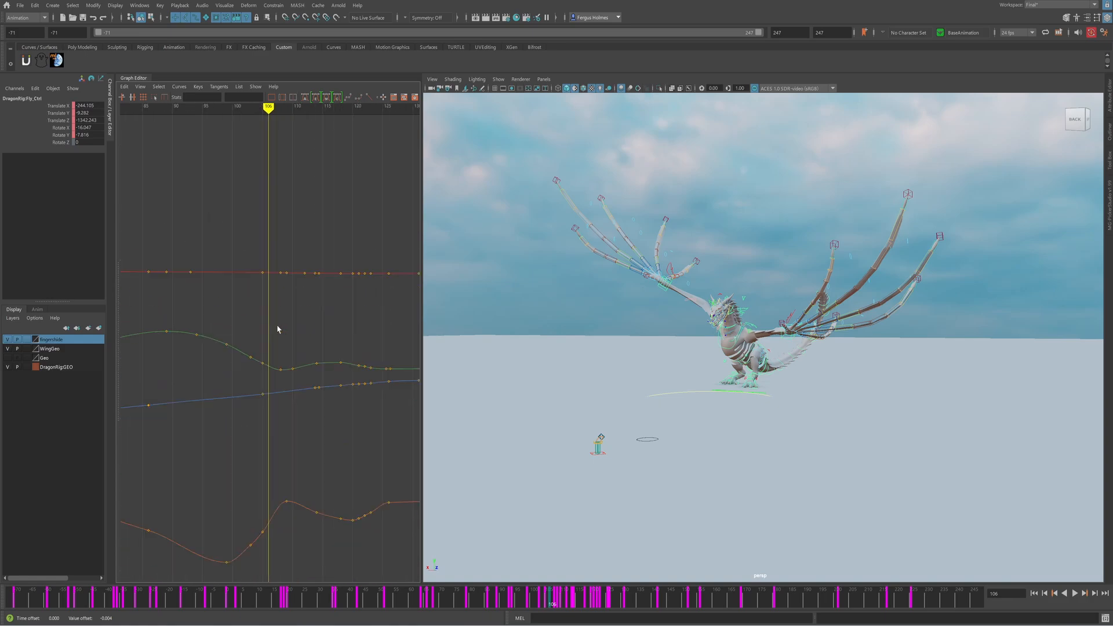
{"action": "middle_click_drag", "start_coordinate": [217, 341], "coordinate": [220, 294], "text": "alt"}
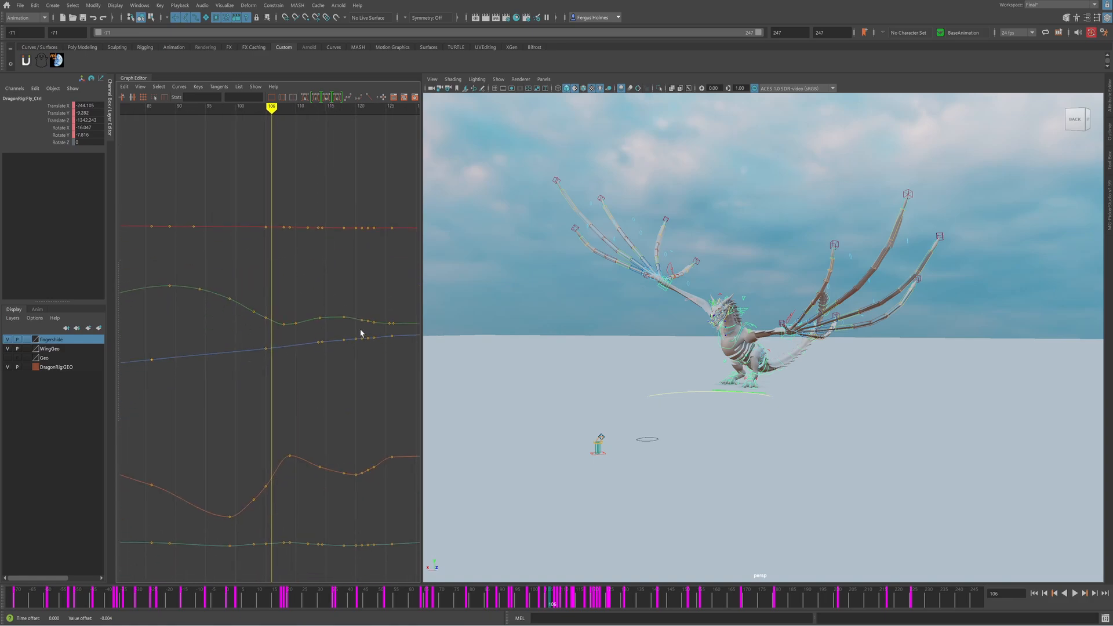